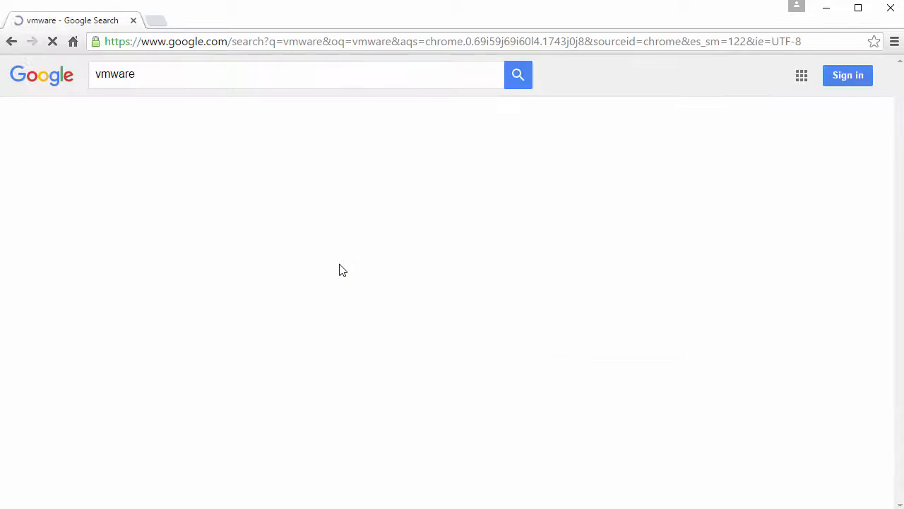
Open vmware.com from the search results and browse Products to the Personal Desktop section
drag(98, 197, 179, 196)
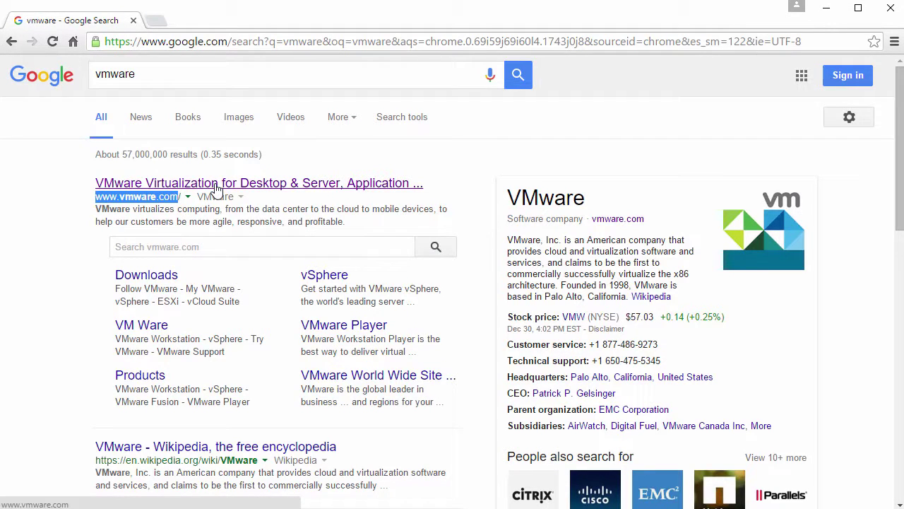
click(216, 186)
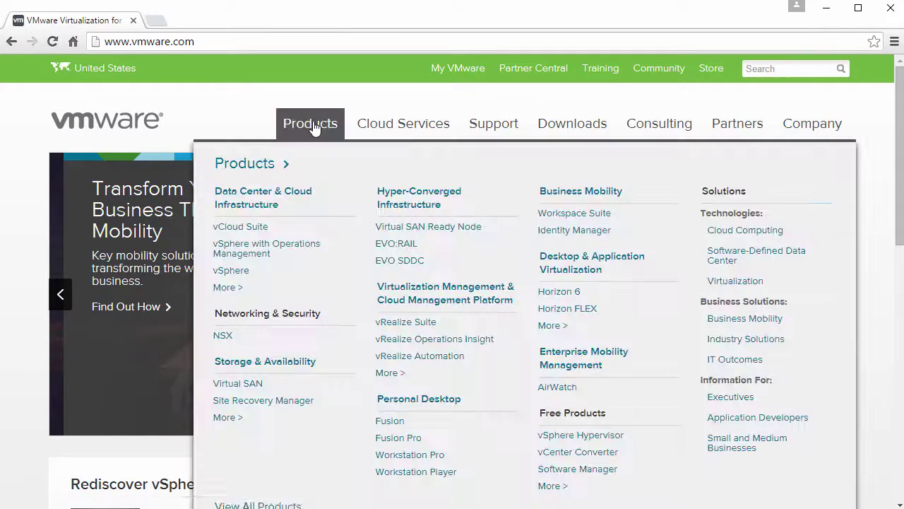
click(315, 126)
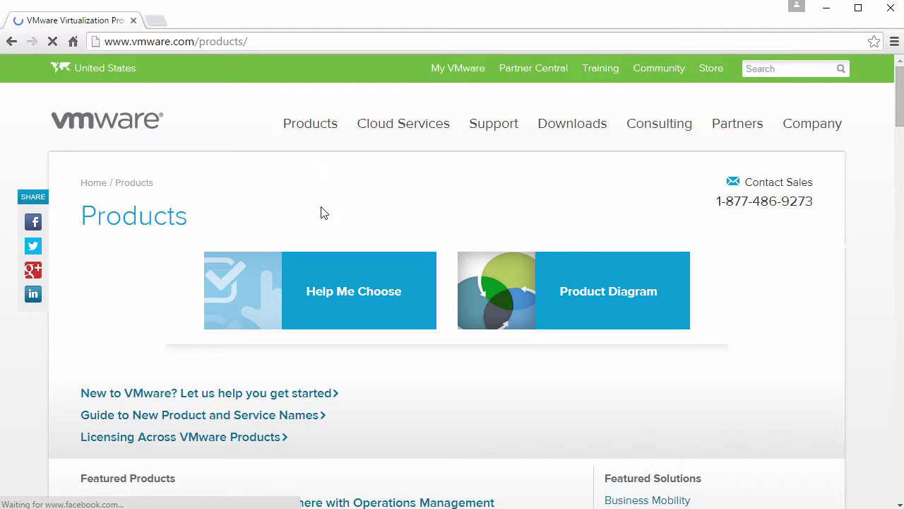
scroll(321, 213, down, 20)
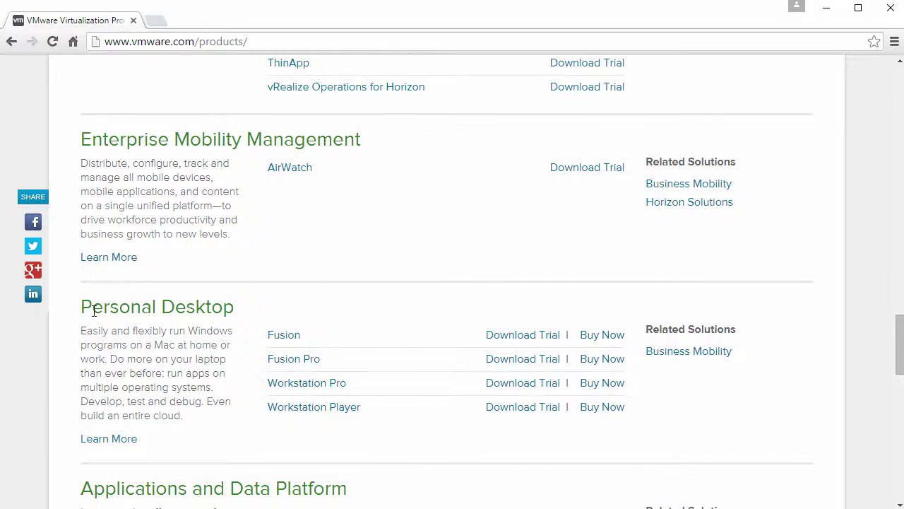
drag(94, 311, 234, 304)
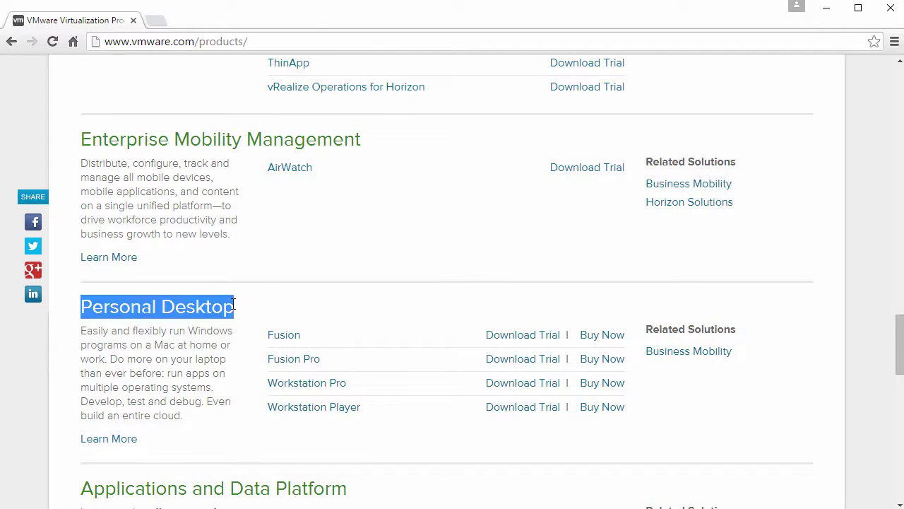
Open the Workstation Player page and scroll to its Free for Personal Use section
click(324, 409)
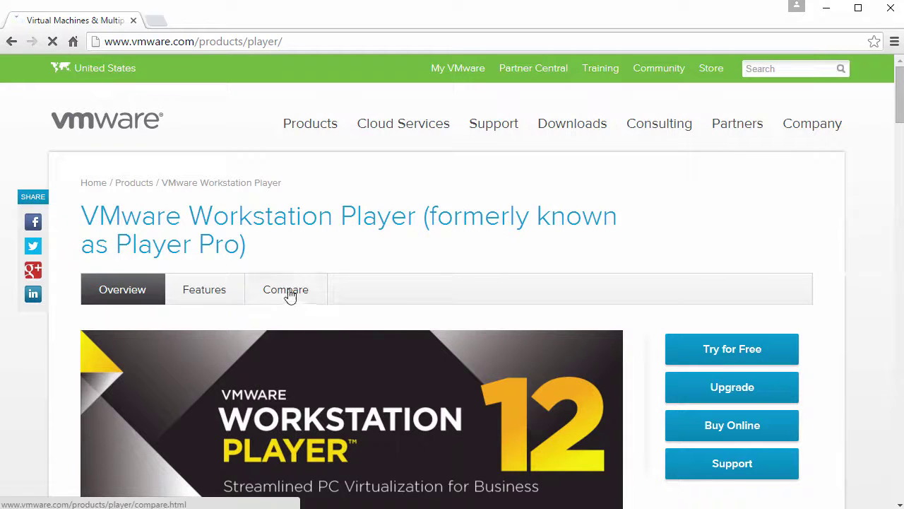
drag(83, 212, 404, 235)
click(389, 250)
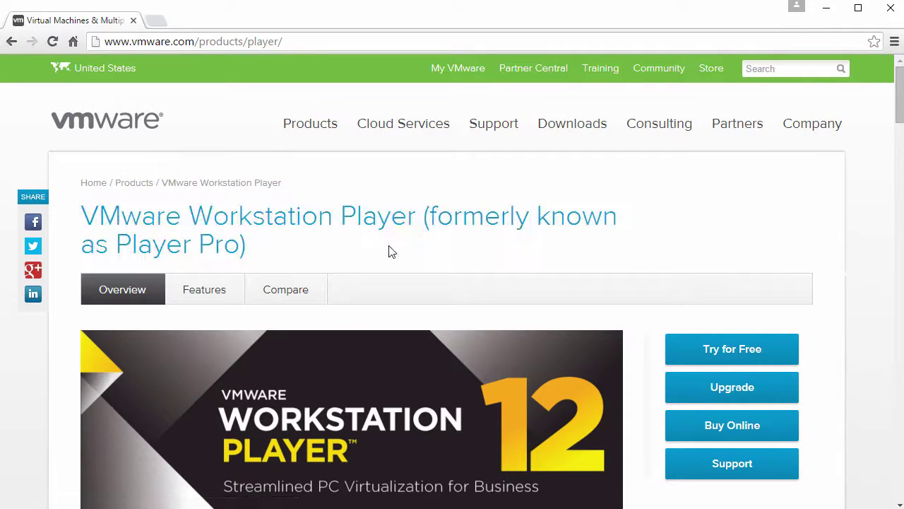
scroll(386, 281, down, 12)
scroll(387, 283, down, 10)
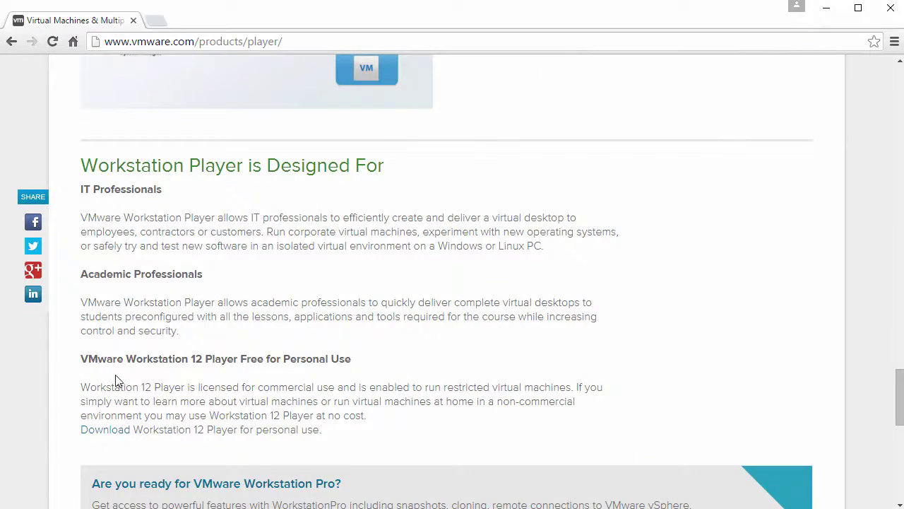
drag(83, 359, 385, 375)
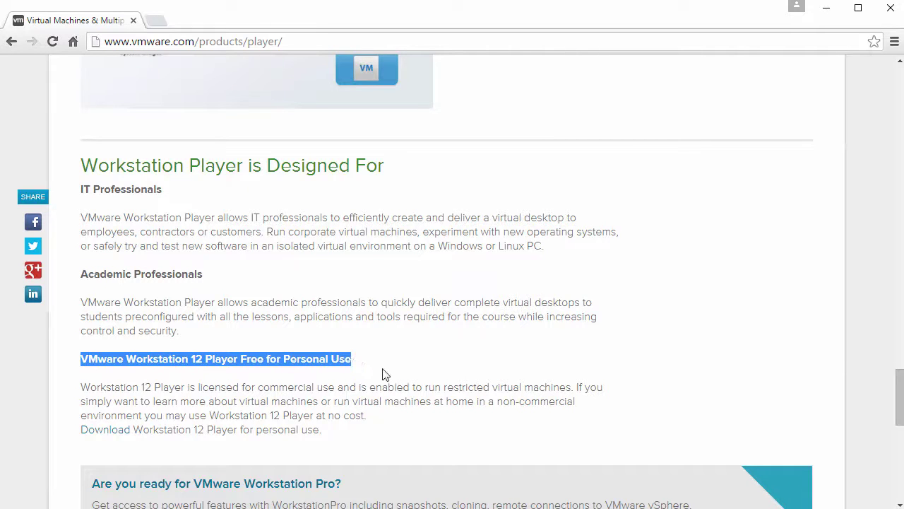
scroll(385, 375, down, 3)
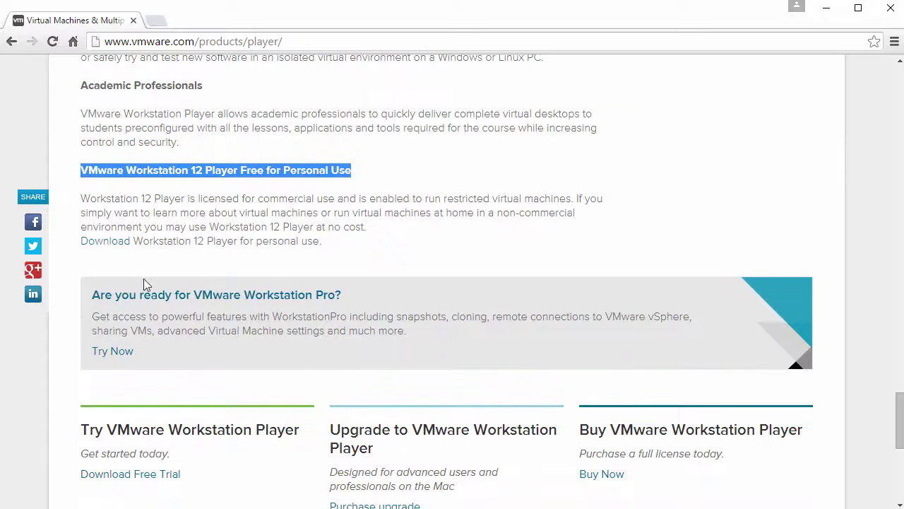
Open the personal-use download page listing the Windows 64-bit and Linux installers
click(106, 242)
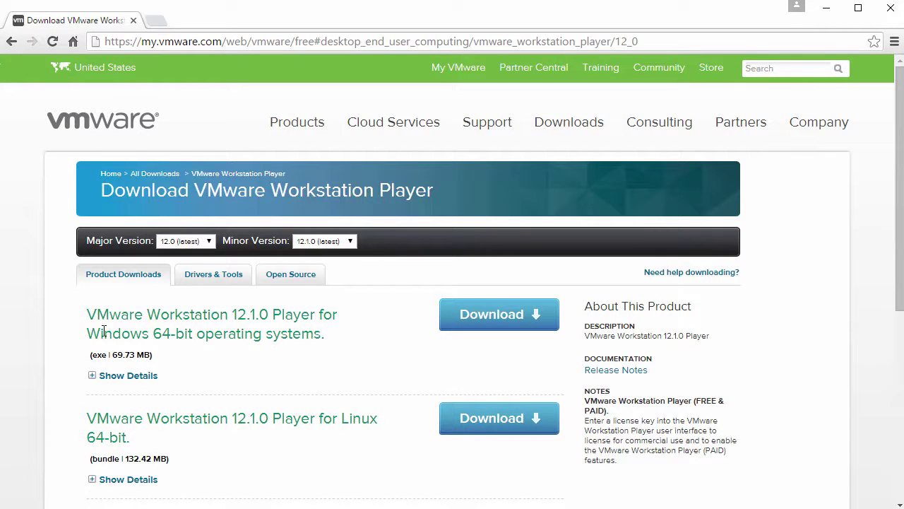
drag(99, 332, 174, 333)
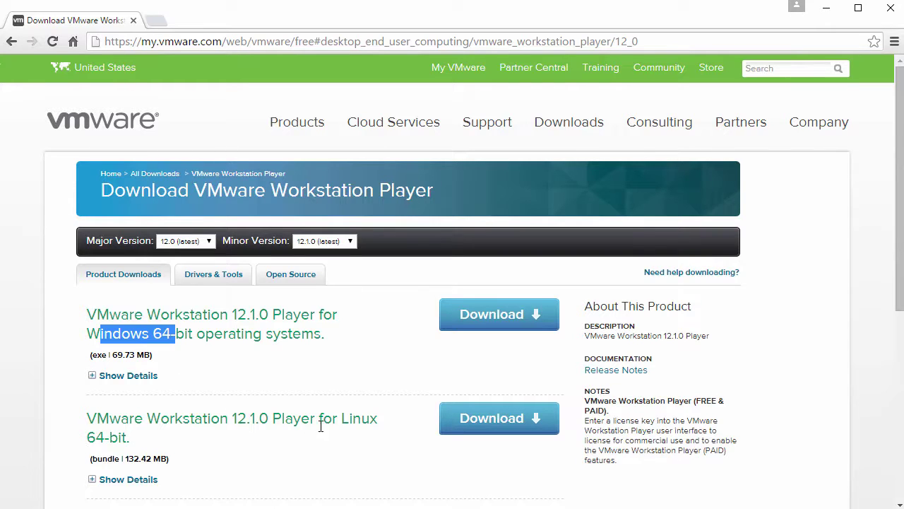
drag(321, 426, 375, 415)
click(398, 386)
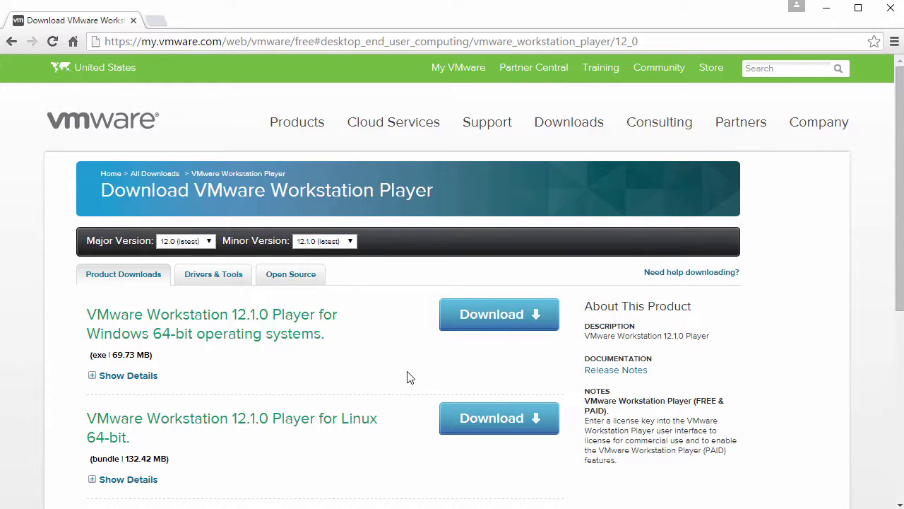
Download the Windows 64-bit Player installer to Downloads and show it in its folder
click(493, 315)
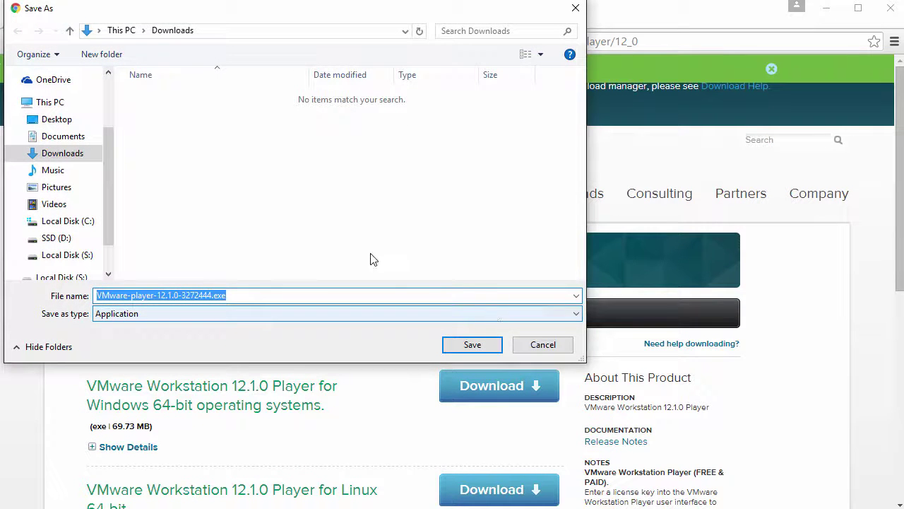
click(281, 295)
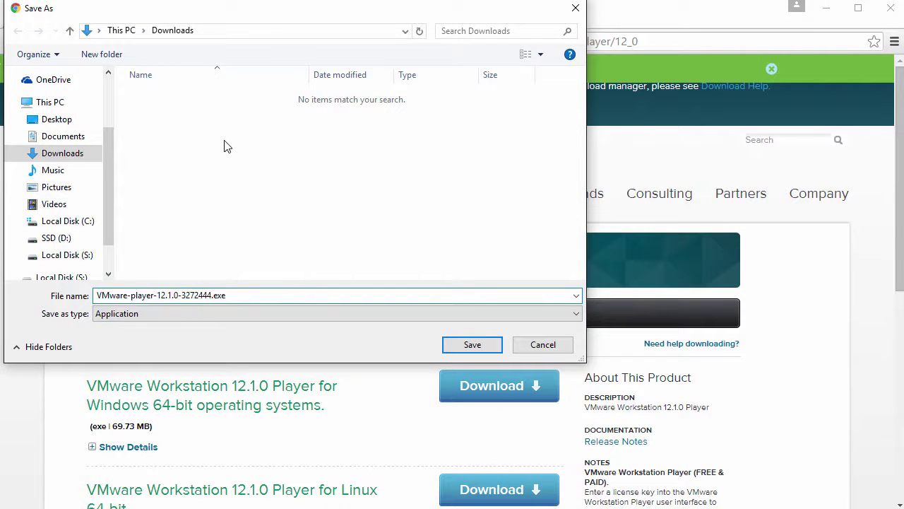
click(471, 345)
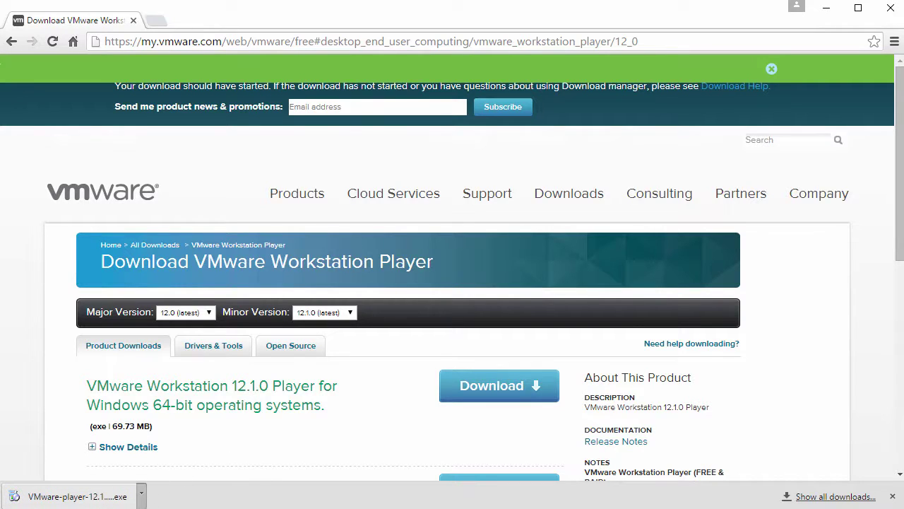
click(142, 493)
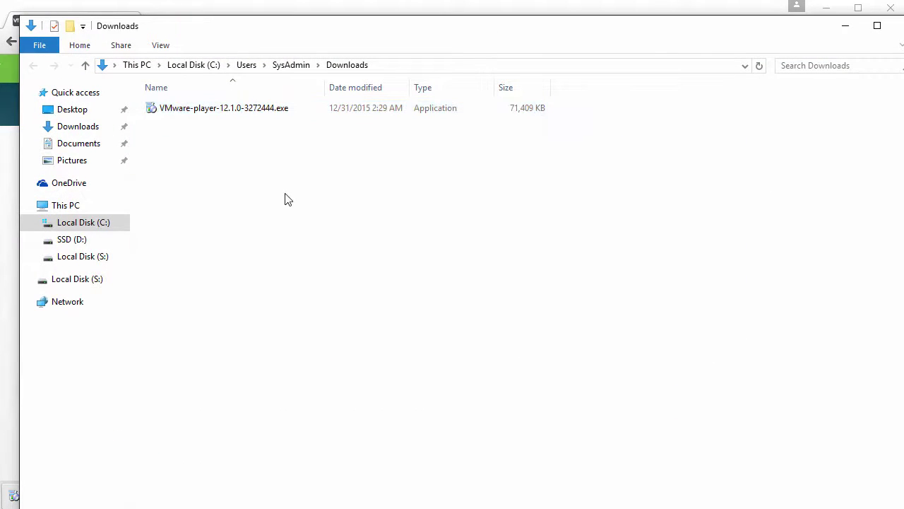
Select VMware-player-12.1.0-3272444.exe in Downloads and check its context menu
click(232, 113)
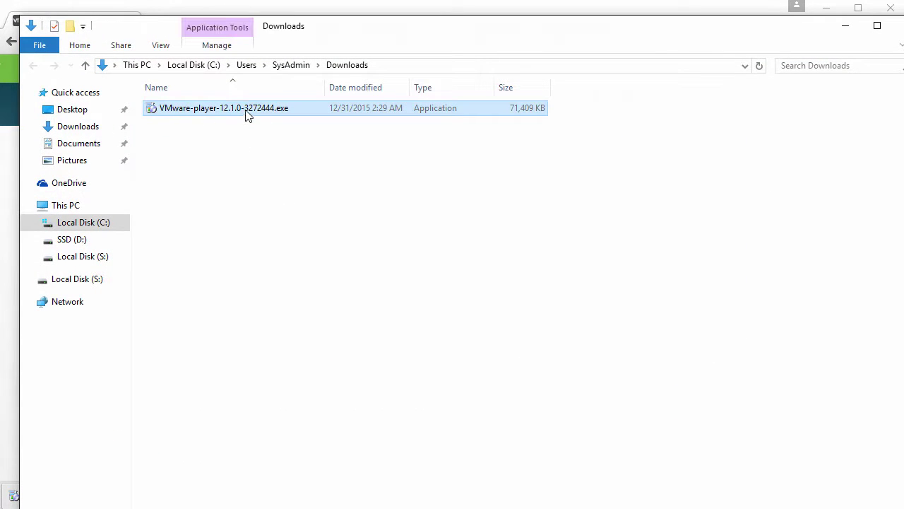
right_click(247, 115)
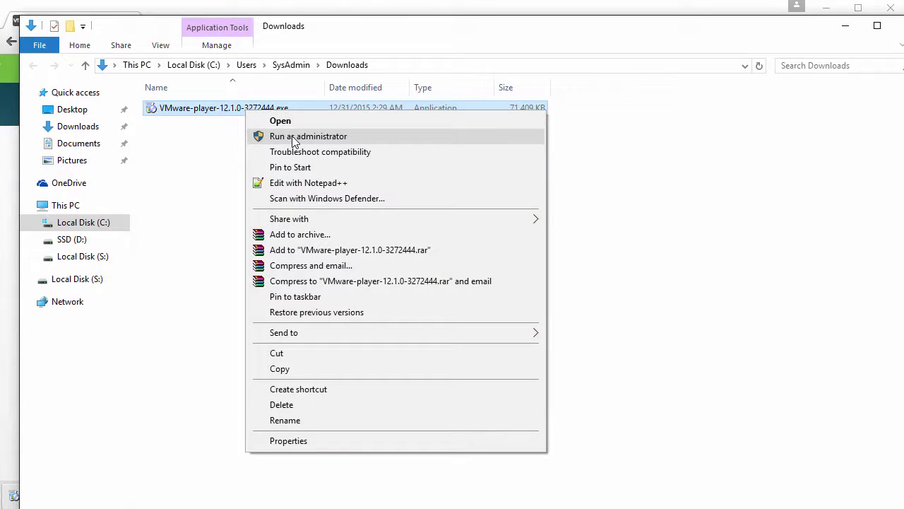
click(220, 175)
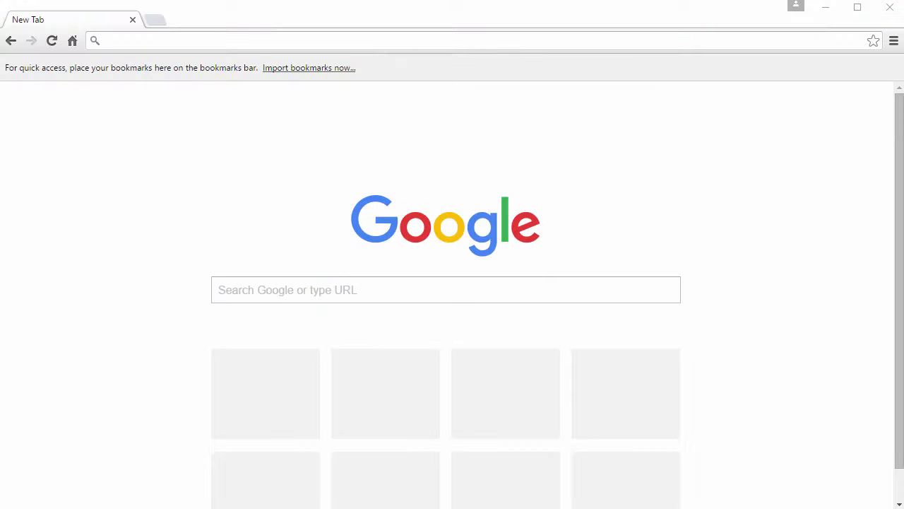
Search Google for 'centos' and go to centos.org's Download CentOS page
click(373, 284)
text(c)
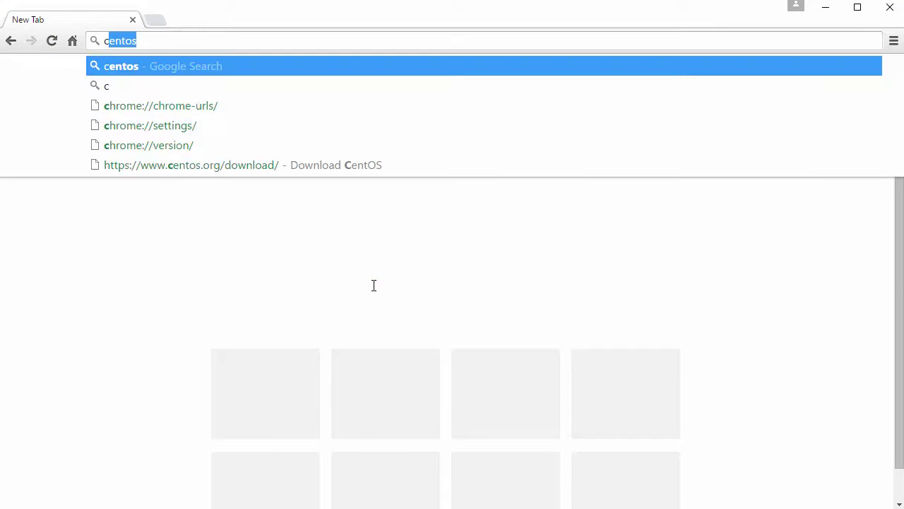
text(entos)
key(Return)
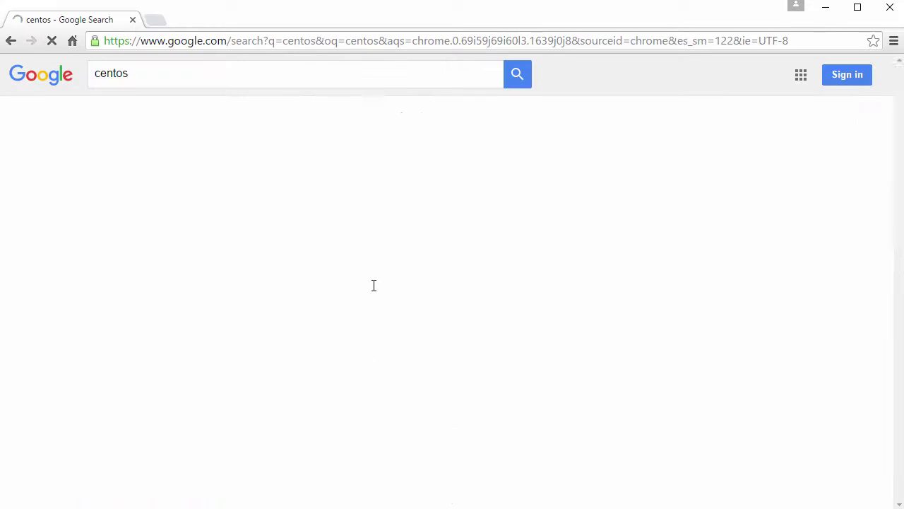
drag(99, 196, 205, 196)
click(155, 186)
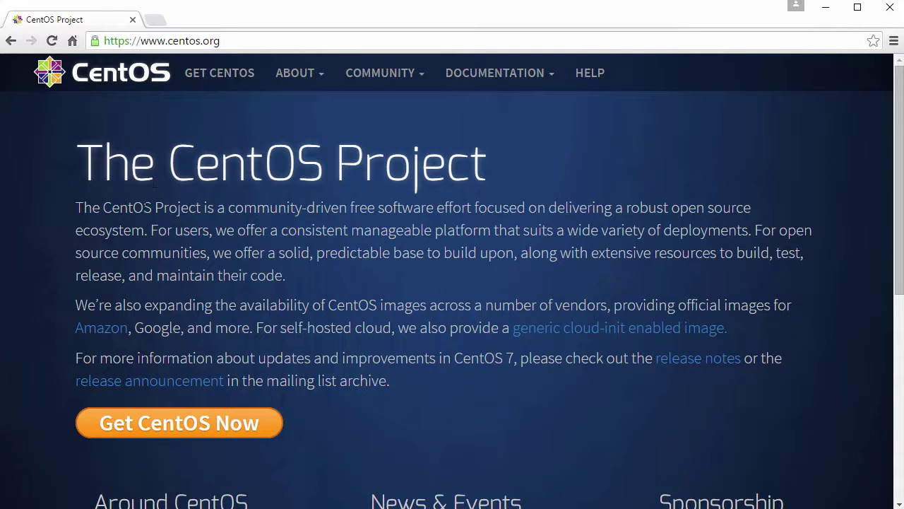
click(180, 426)
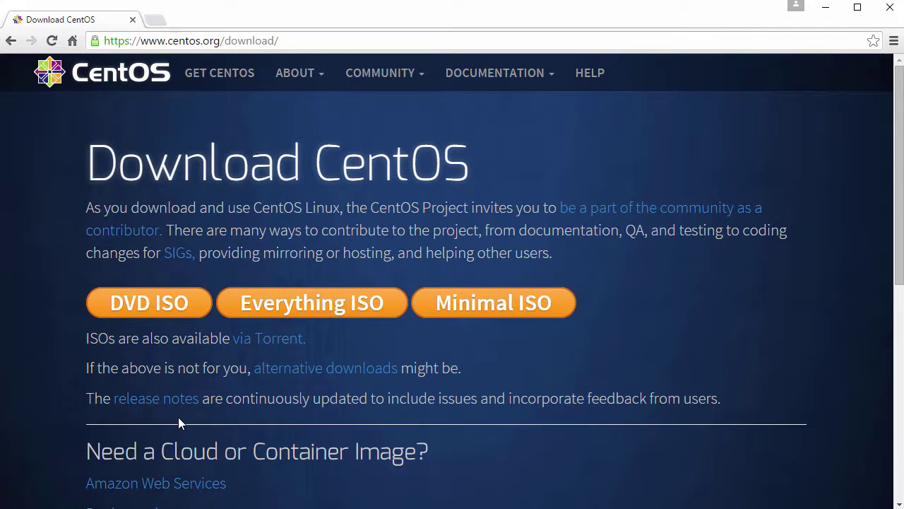
Start the CentOS 7 (1511) DVD ISO download from the alternative downloads page, then cancel the duplicate
drag(251, 368, 402, 370)
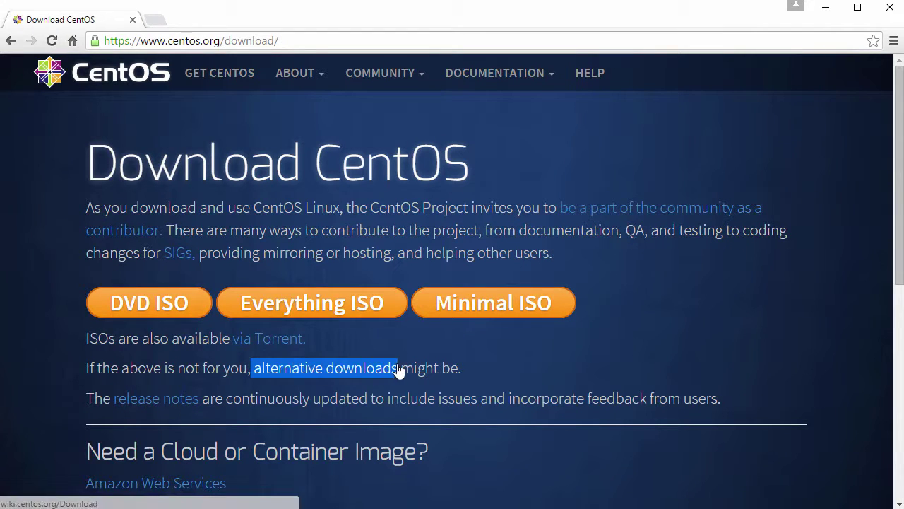
click(347, 375)
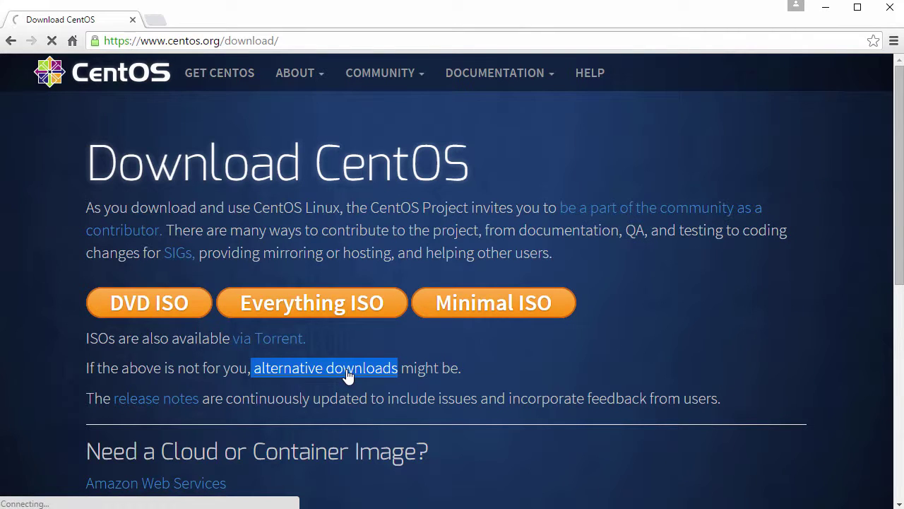
scroll(346, 373, down, 3)
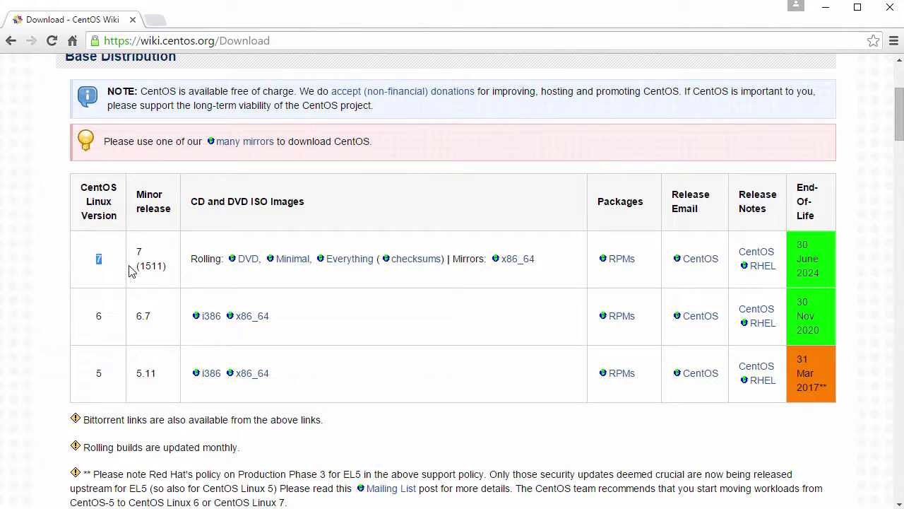
drag(137, 251, 167, 270)
click(245, 283)
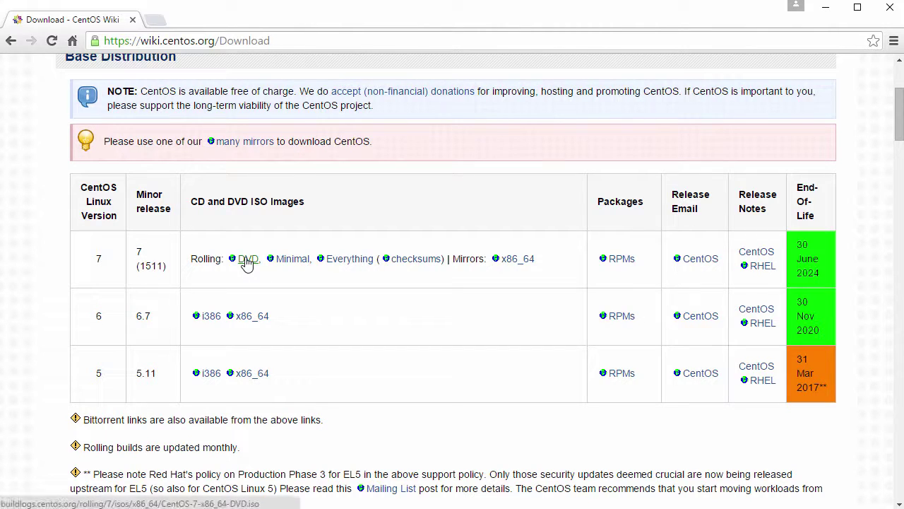
click(245, 259)
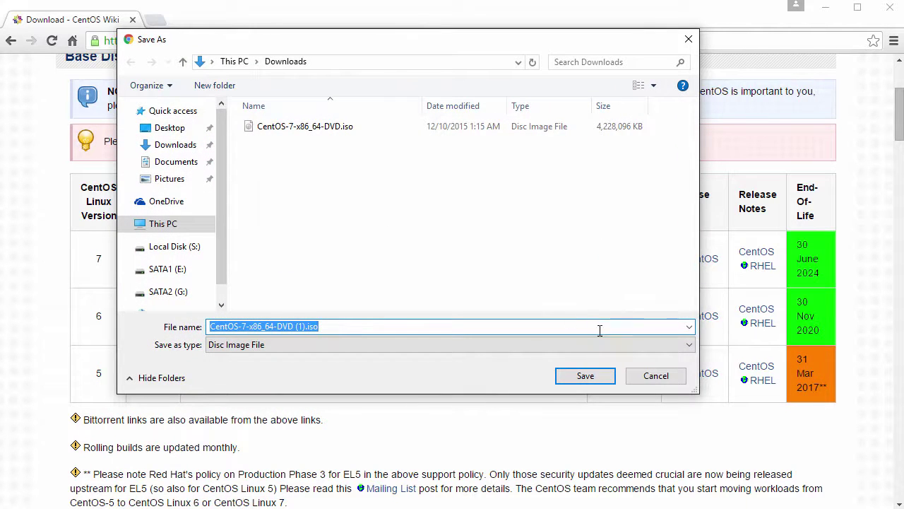
click(657, 378)
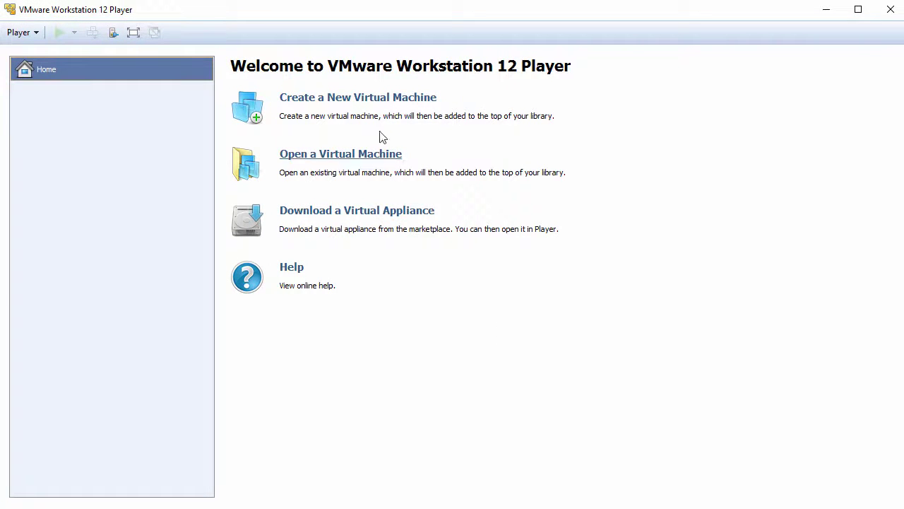
Start a new virtual machine installing from the CentOS-7-x86_64-DVD.iso image
click(346, 102)
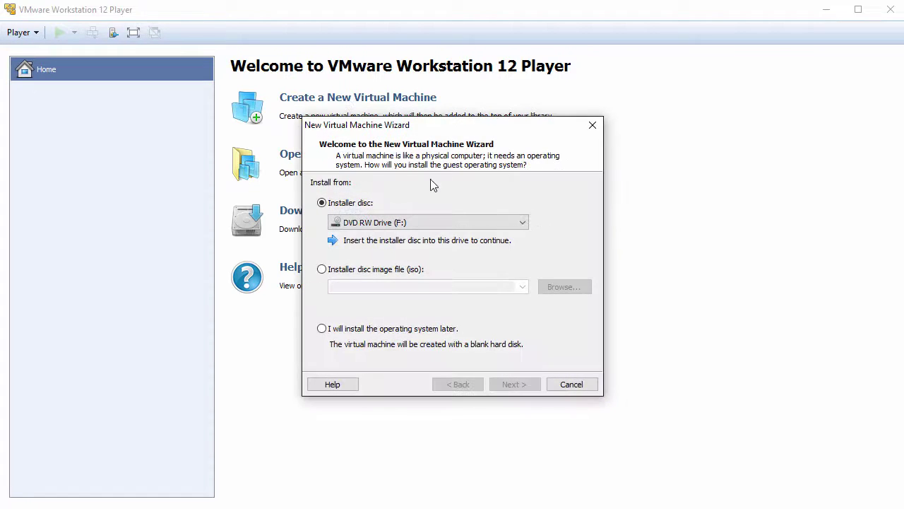
click(380, 272)
click(563, 288)
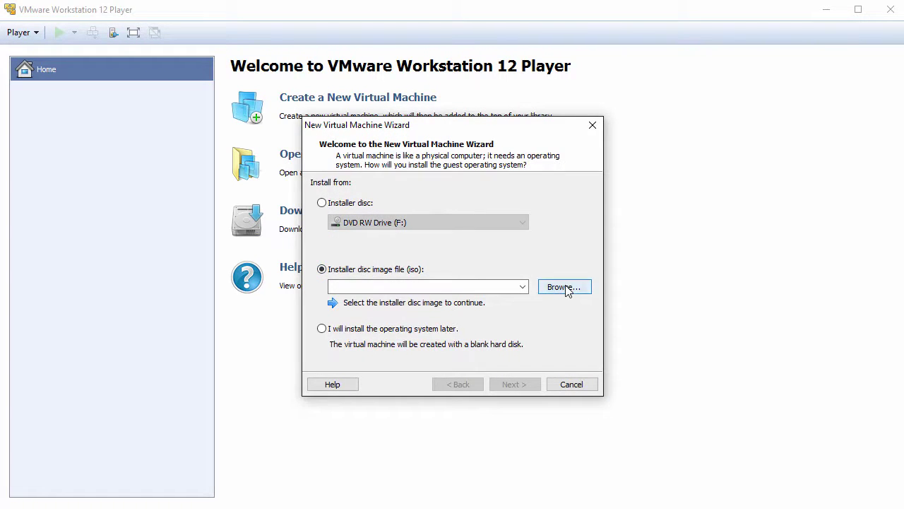
click(515, 233)
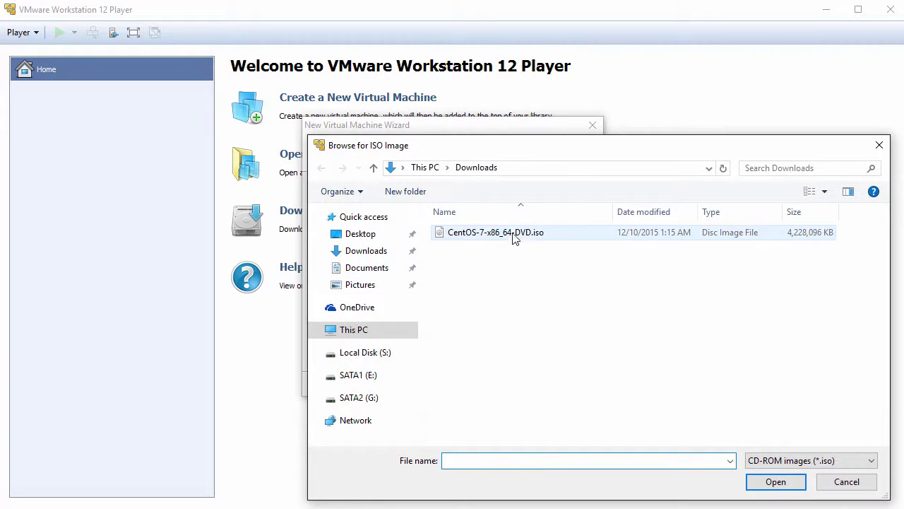
click(775, 486)
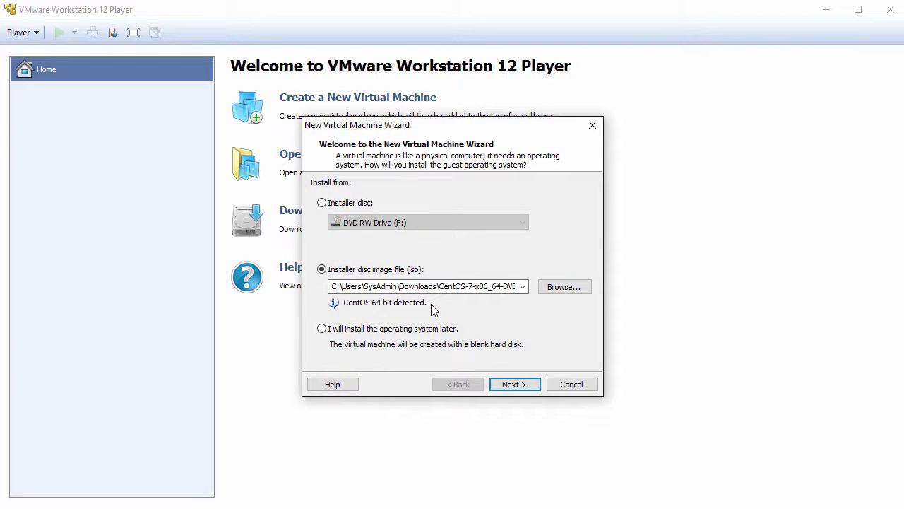
Name the VM CentOS7 and give it a 50 GB disk stored as a single file
click(513, 384)
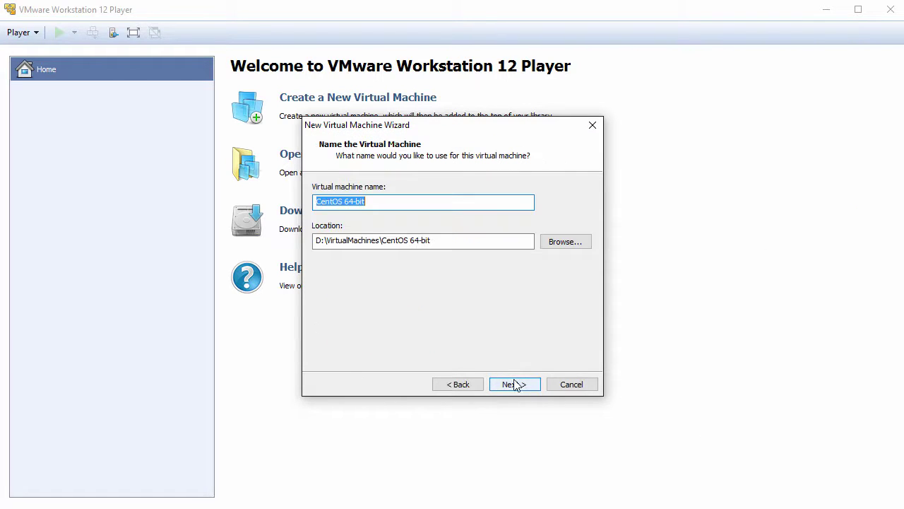
text(CentOS7)
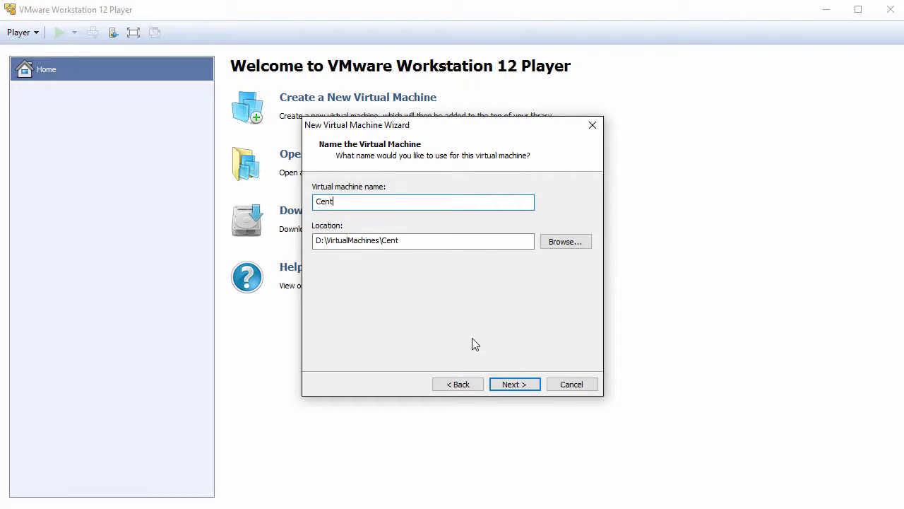
click(523, 386)
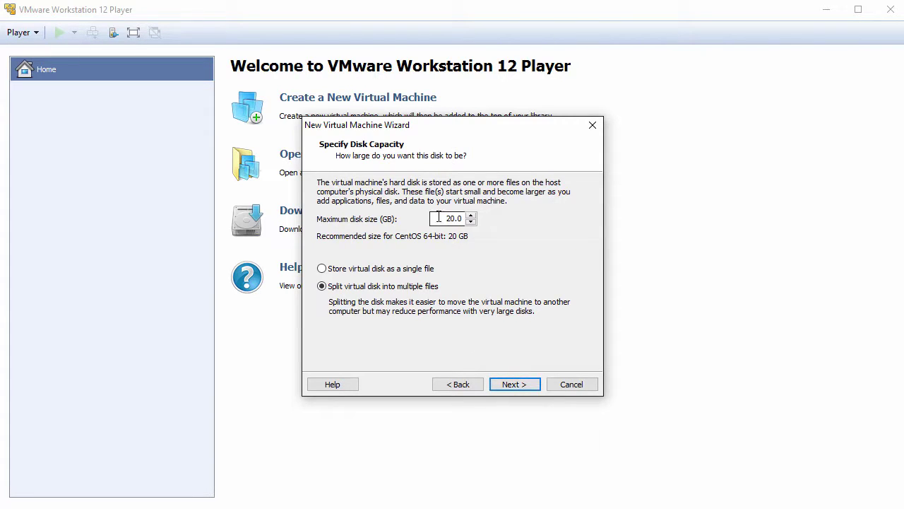
text(50)
click(390, 271)
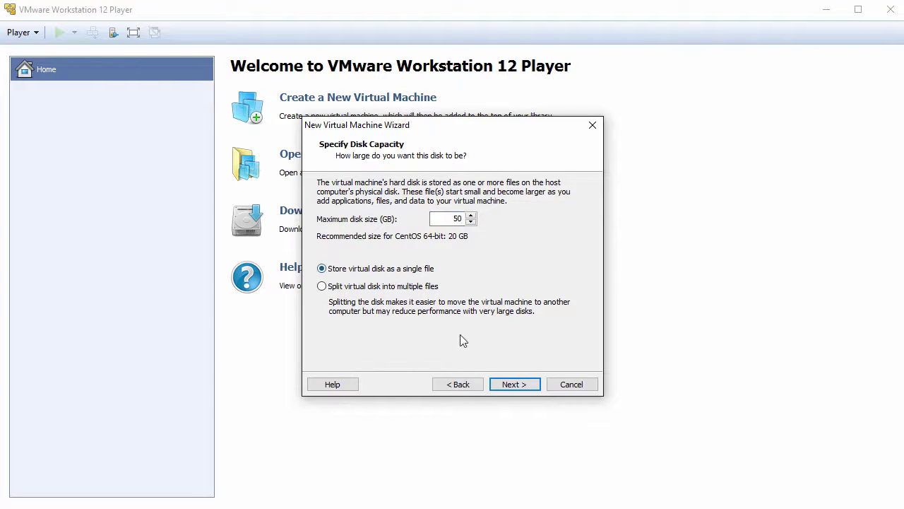
click(514, 387)
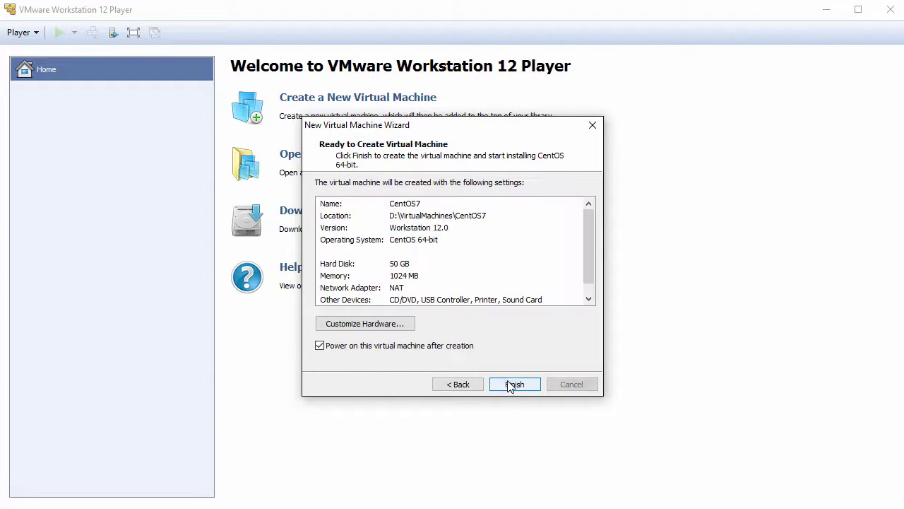
click(375, 329)
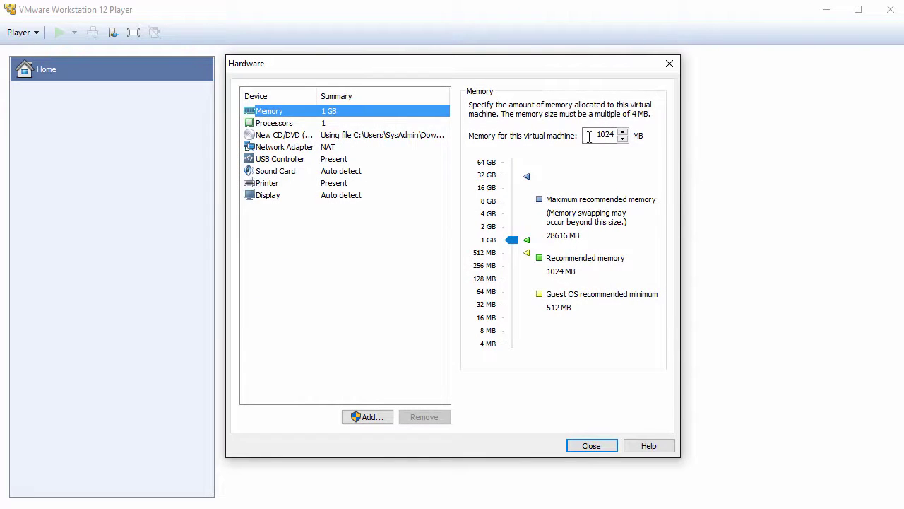
Set memory to 2048 MB, remove the USB controller and printer, and finish creating the VM
text(2048)
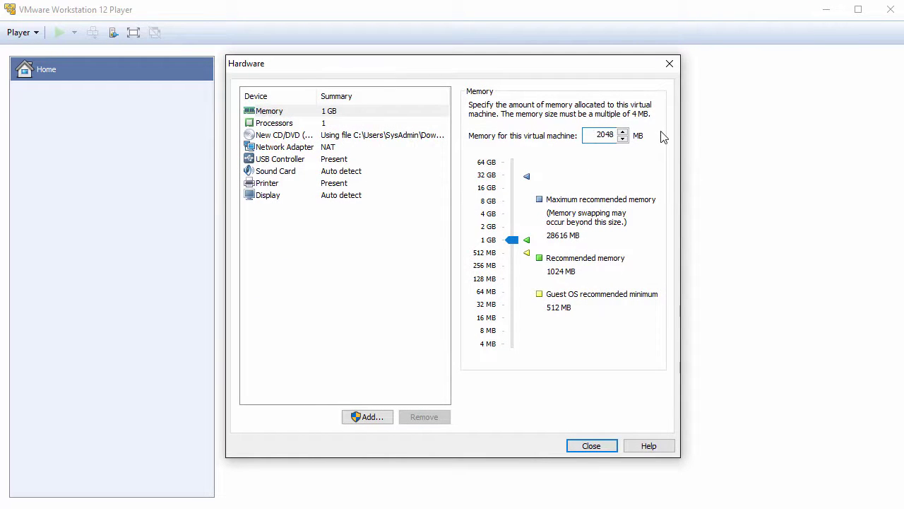
click(279, 159)
click(422, 417)
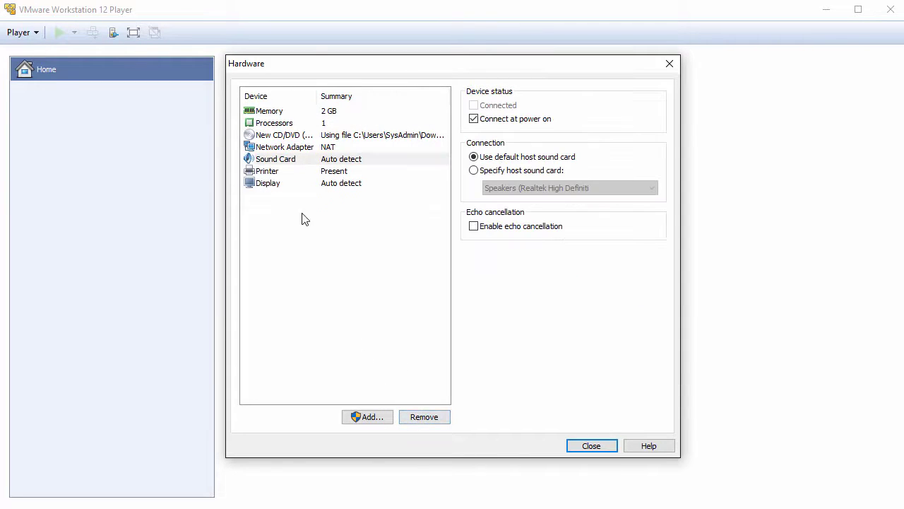
click(275, 174)
click(426, 416)
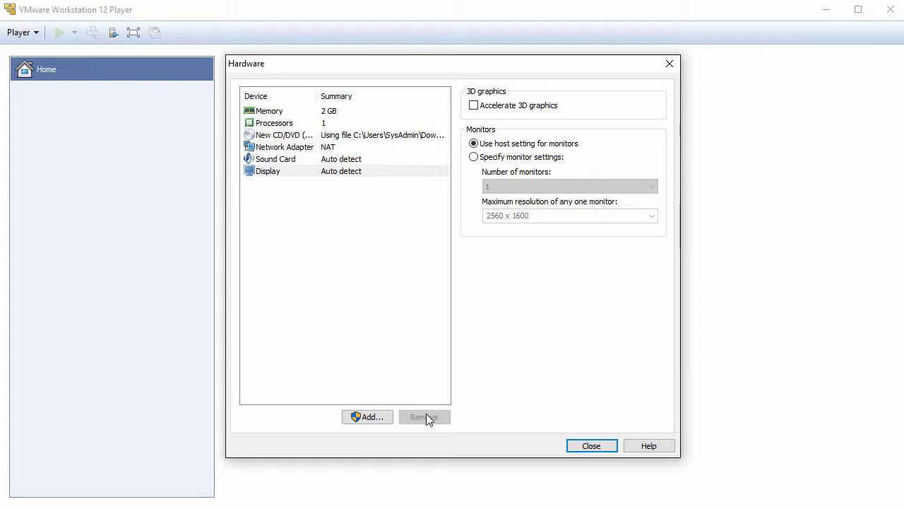
click(592, 446)
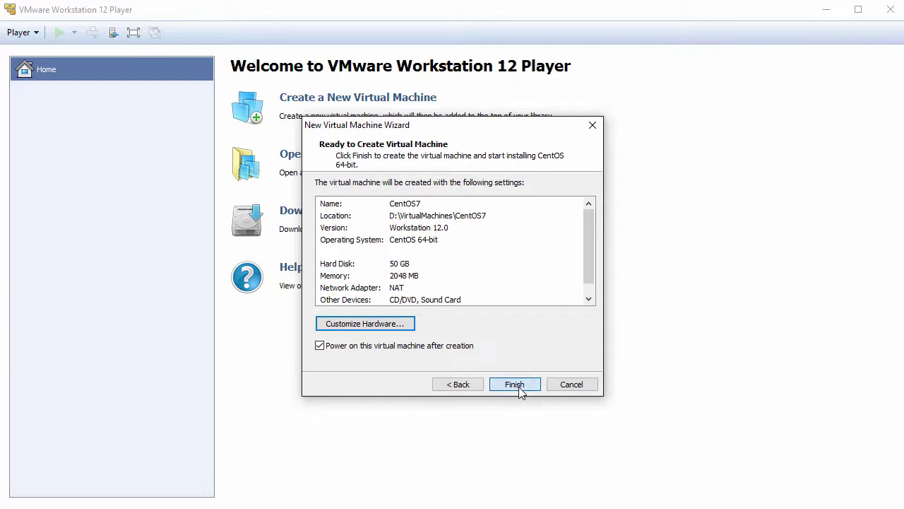
click(514, 384)
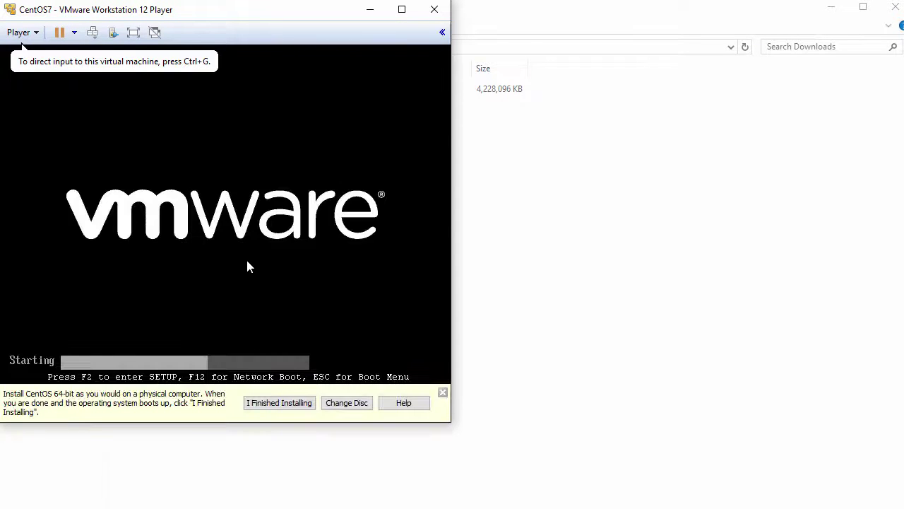
Boot the Install CentOS 7 entry and continue with English (United States)
click(250, 213)
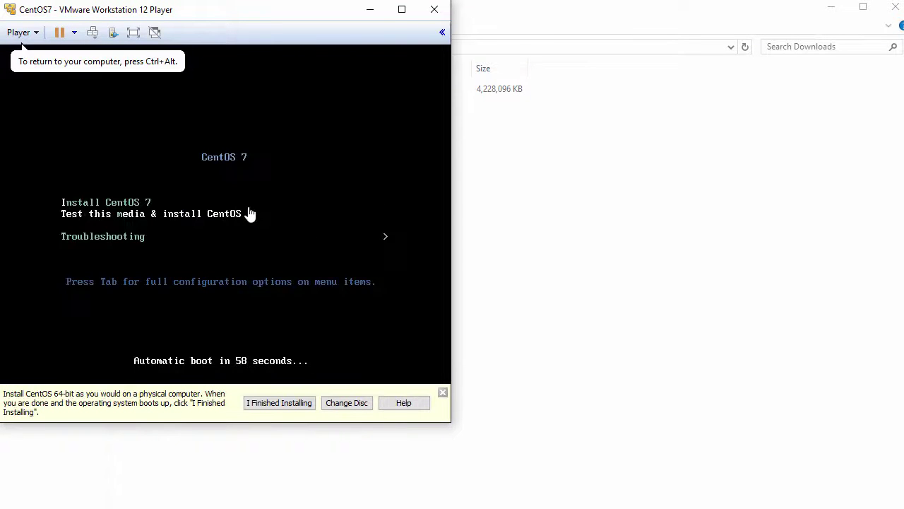
key(Return)
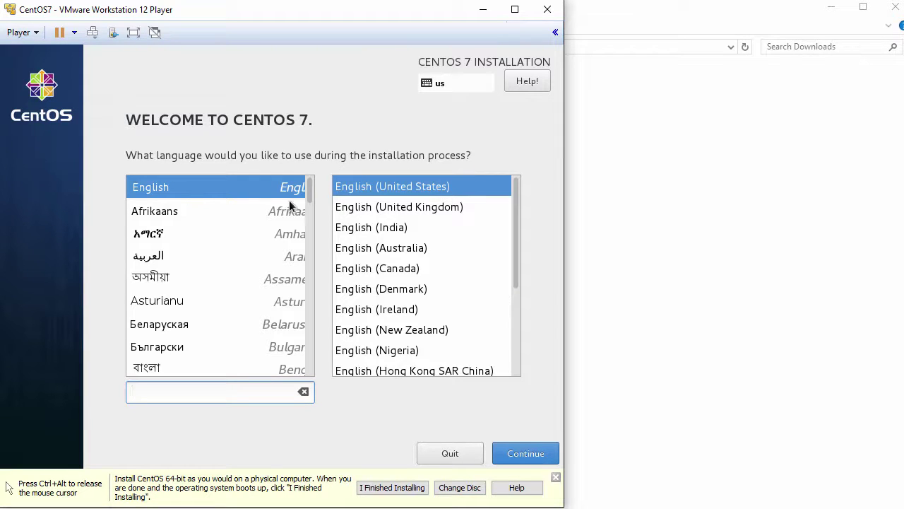
scroll(307, 211, down, 5)
scroll(311, 240, down, 1)
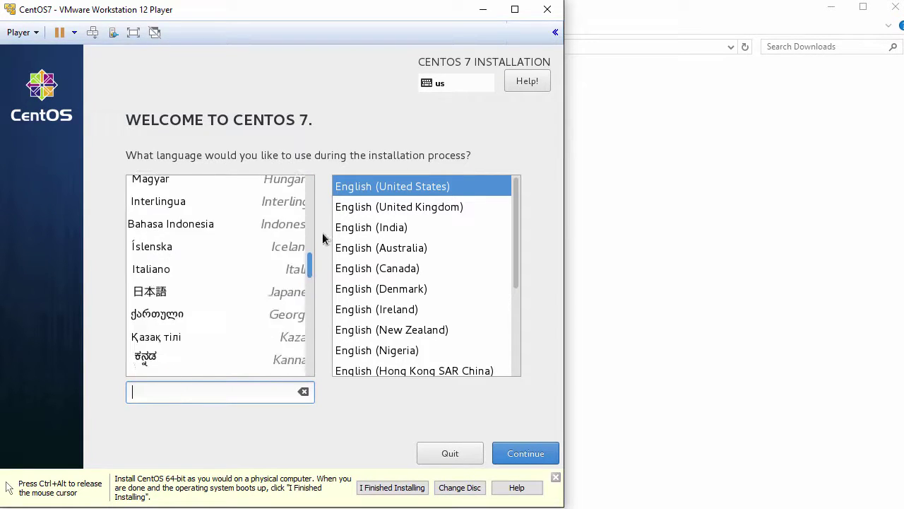
scroll(322, 191, up, 6)
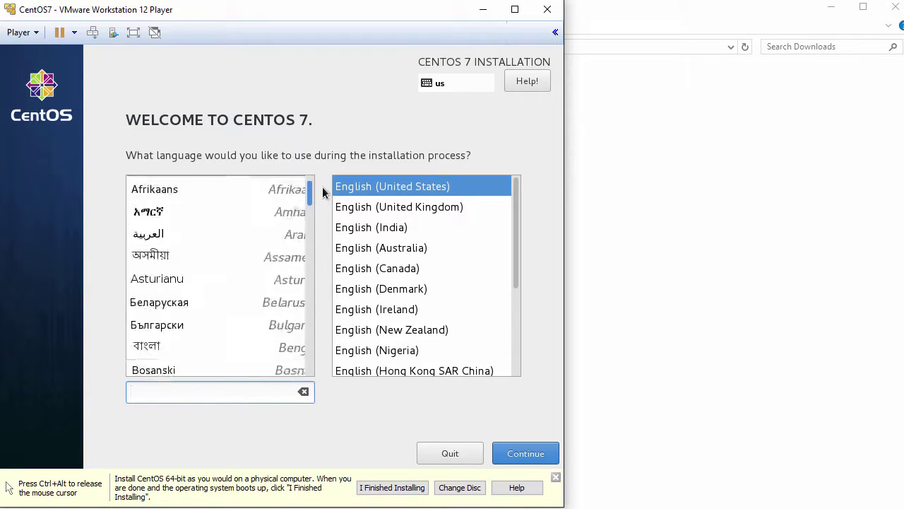
click(523, 452)
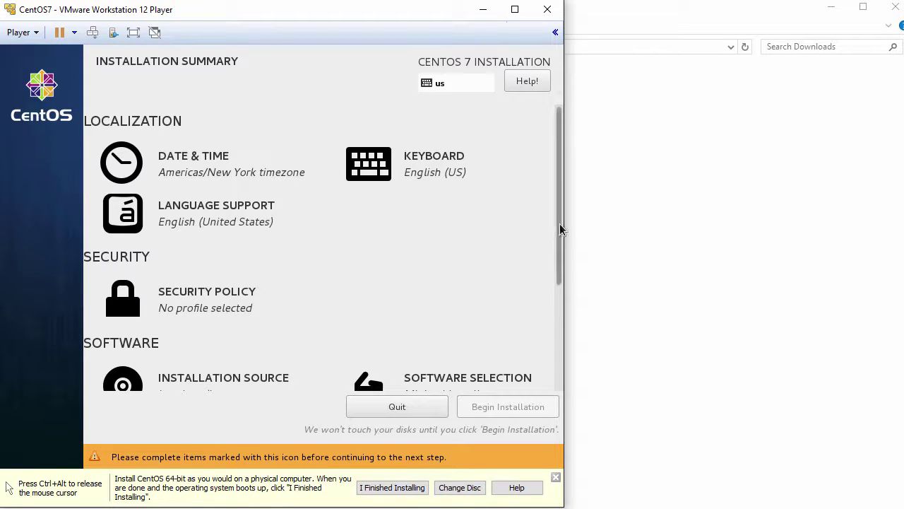
Keep automatic partitioning on the 50 GiB disk under Installation Destination
drag(560, 224, 541, 337)
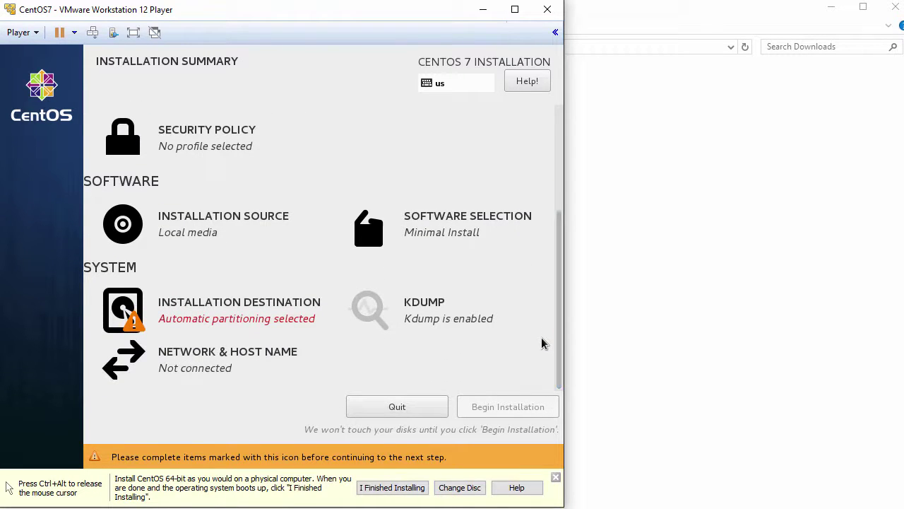
click(200, 317)
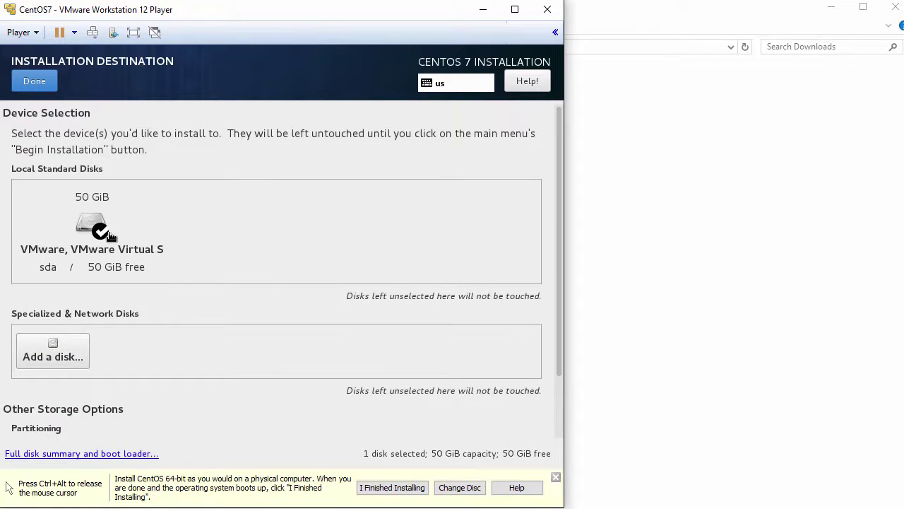
drag(558, 297, 549, 362)
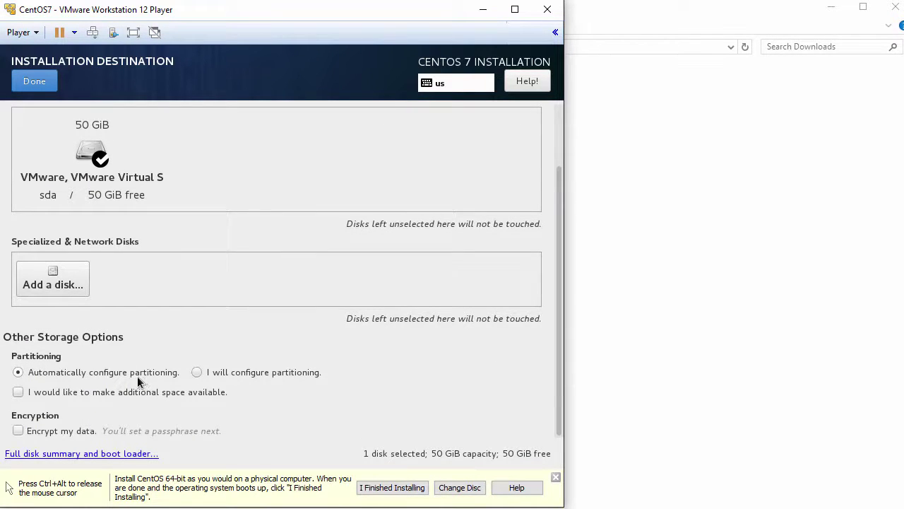
click(34, 84)
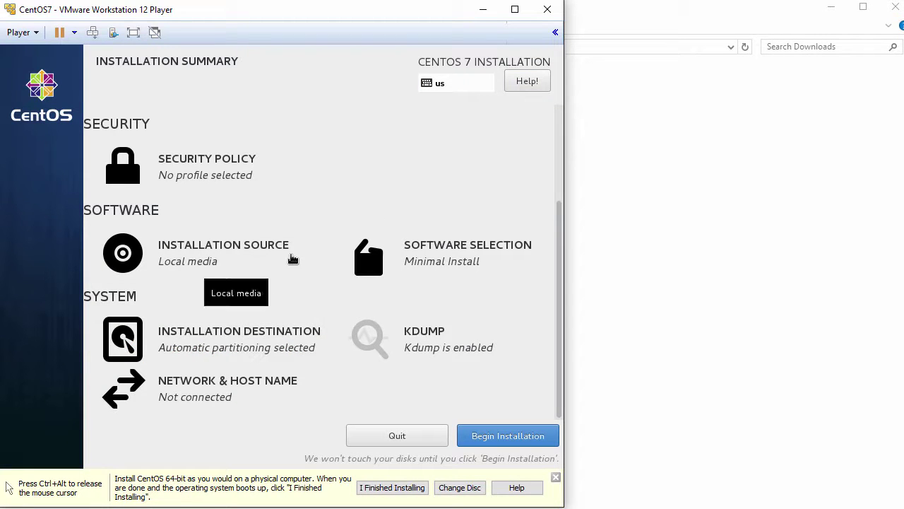
Disable kdump
click(422, 339)
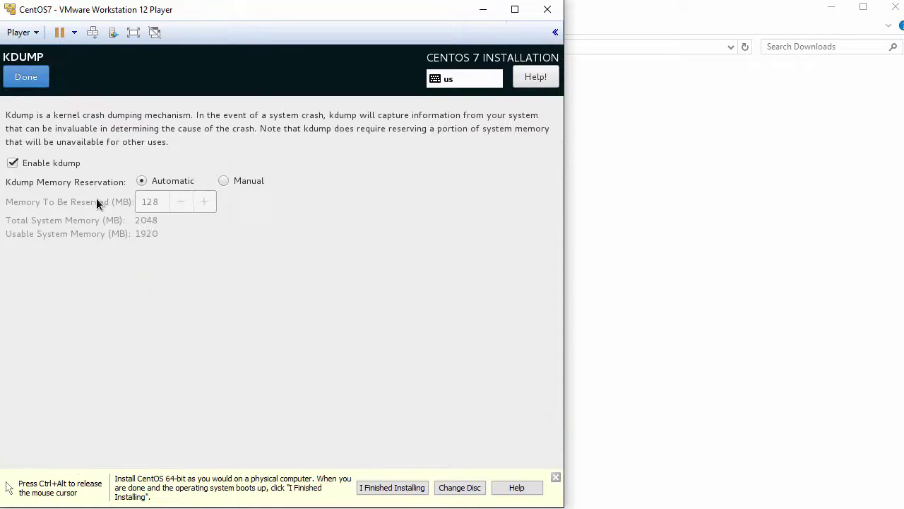
click(17, 166)
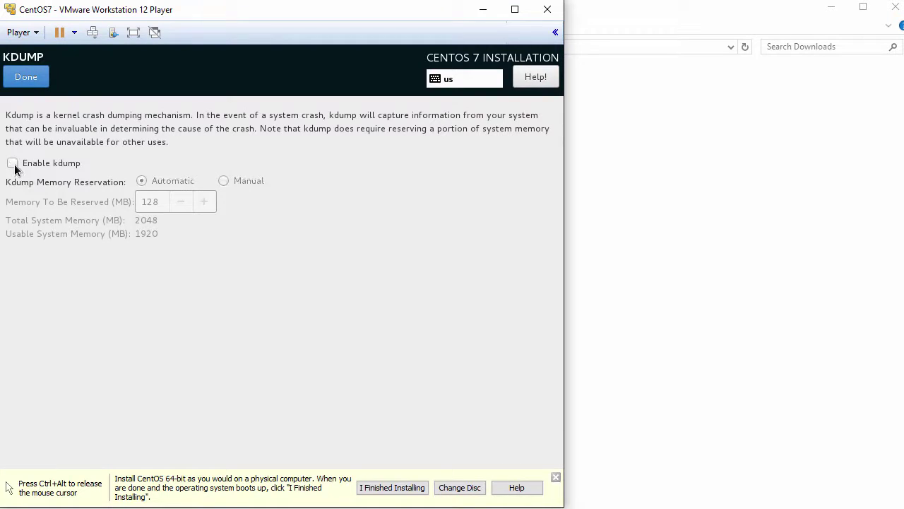
click(23, 79)
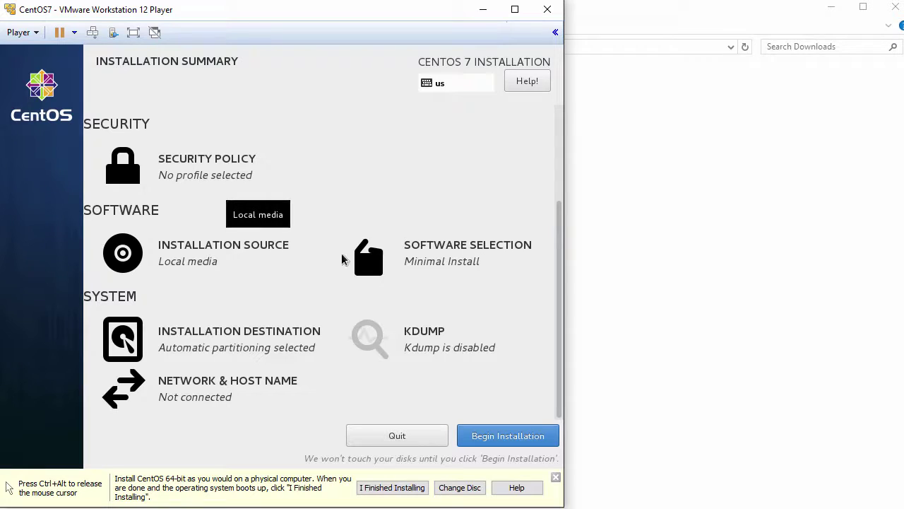
Choose Server with GUI with the Development Tools add-on in Software Selection
click(452, 264)
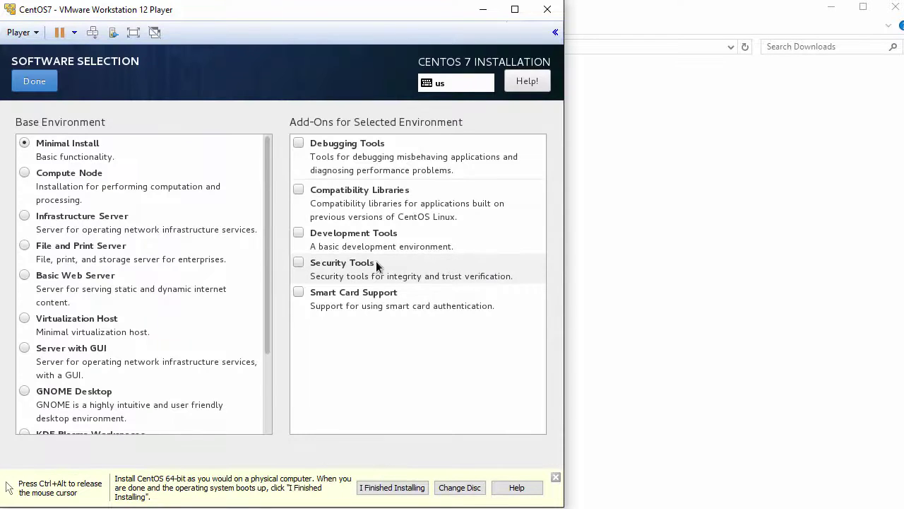
click(26, 349)
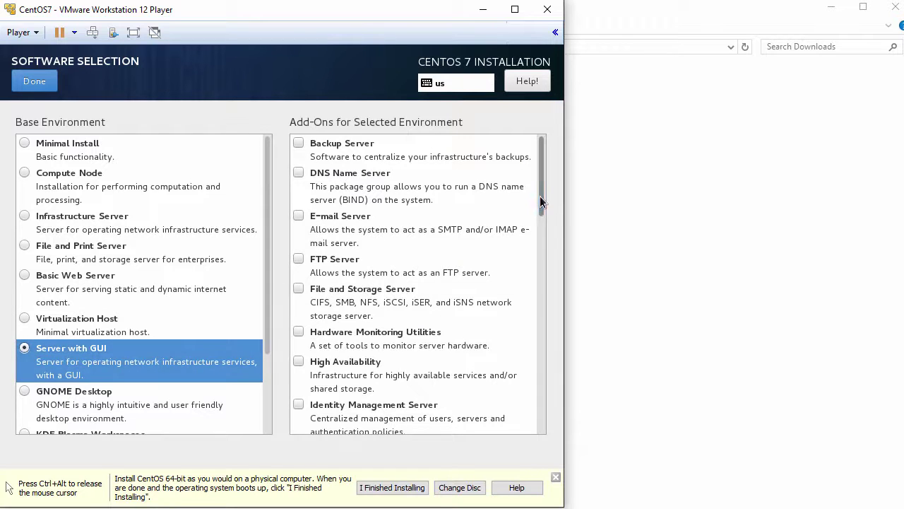
drag(541, 205, 534, 420)
click(298, 354)
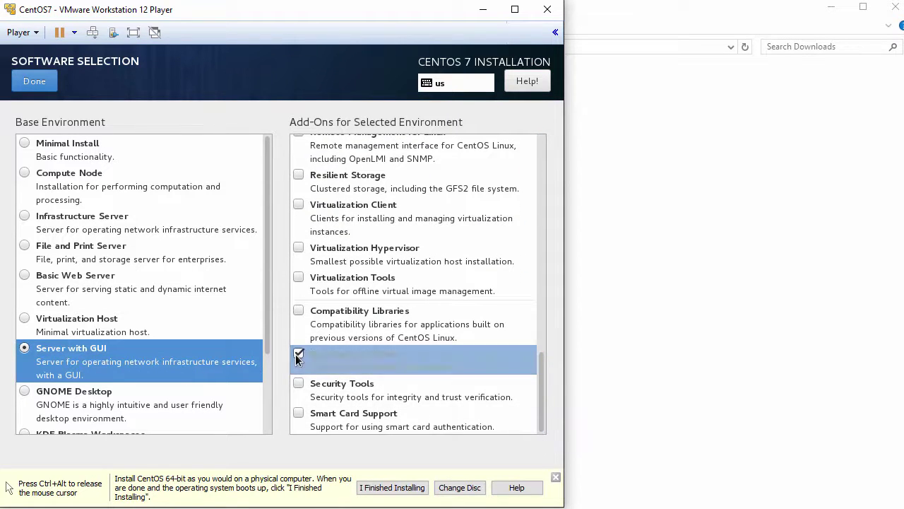
click(35, 82)
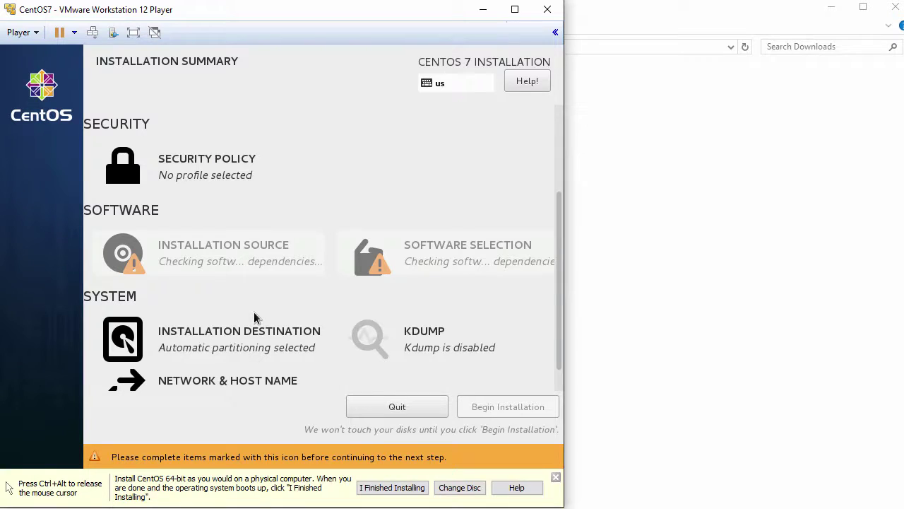
Set the host name to centos7 and switch the Ethernet connection on
click(203, 396)
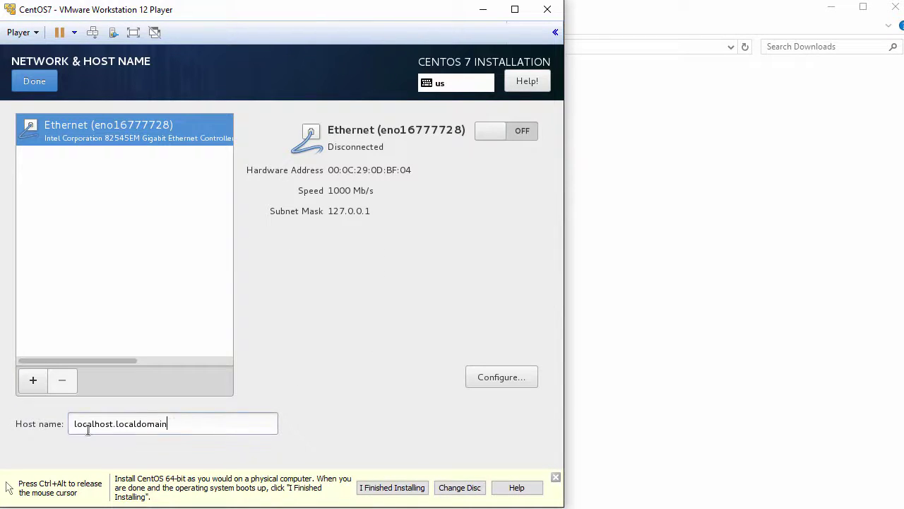
triple_click(64, 427)
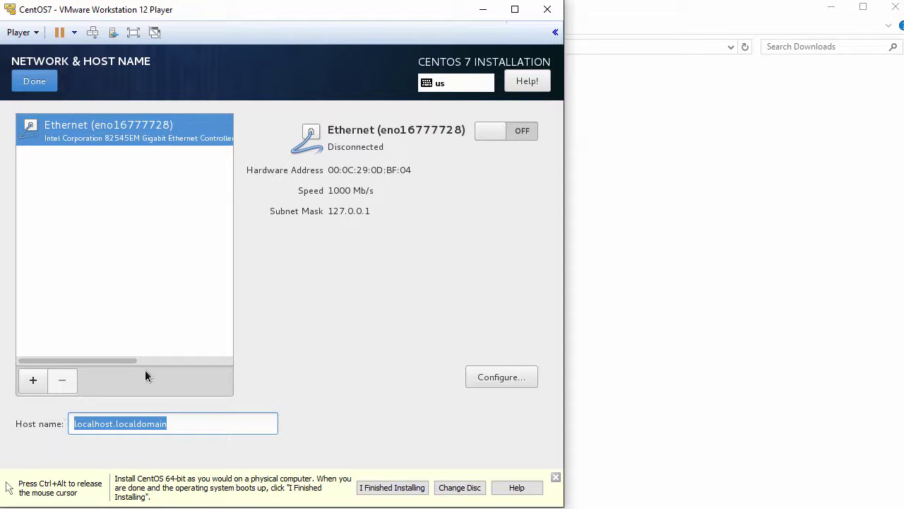
text(centos)
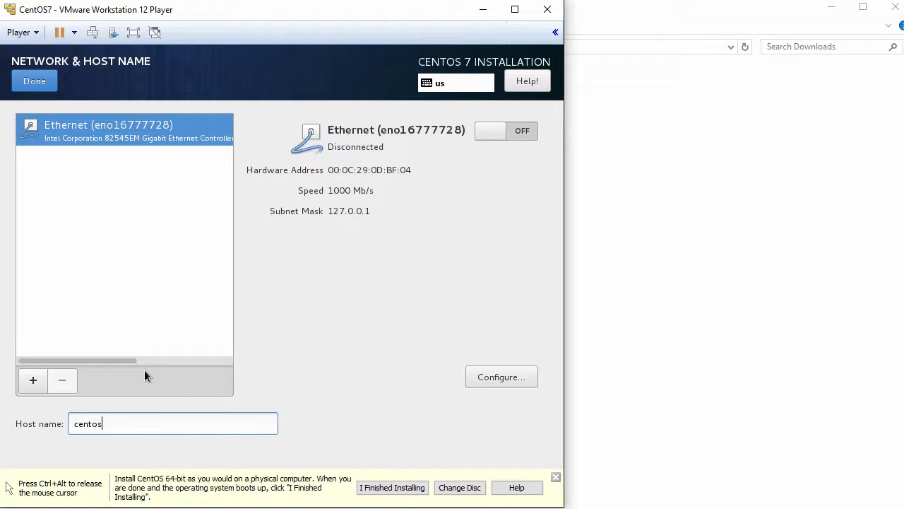
text(7)
click(522, 133)
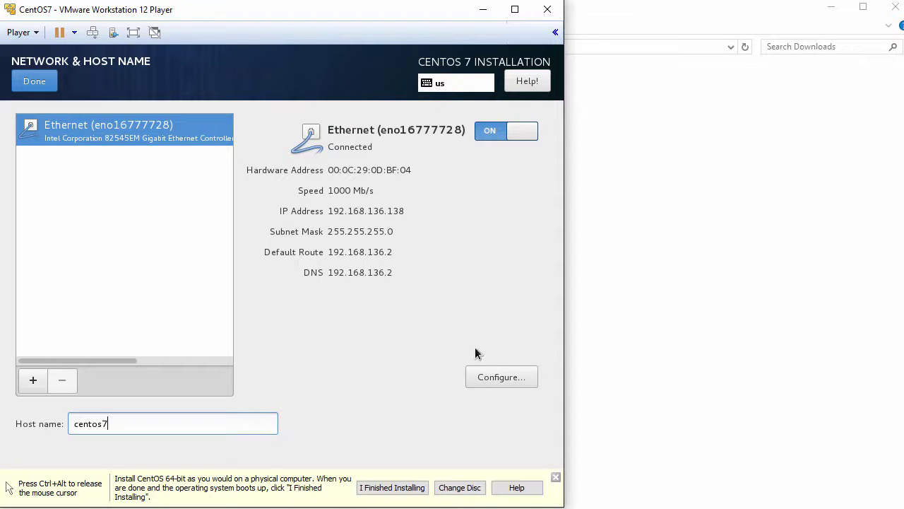
Make the Ethernet connection connect automatically and save its settings
click(503, 378)
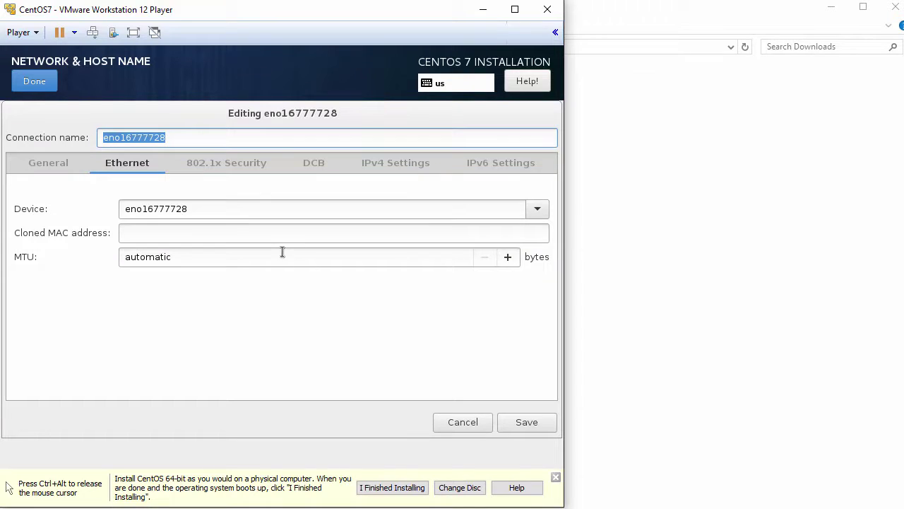
click(49, 166)
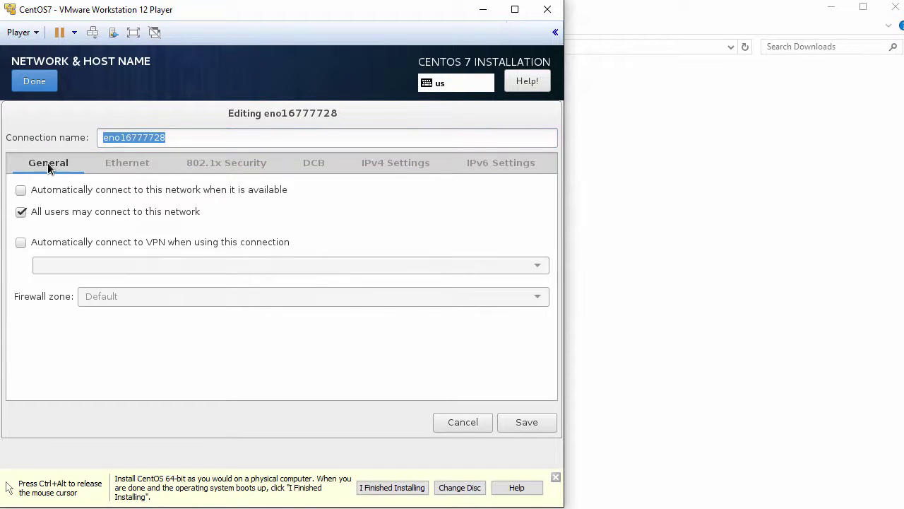
click(21, 194)
click(523, 423)
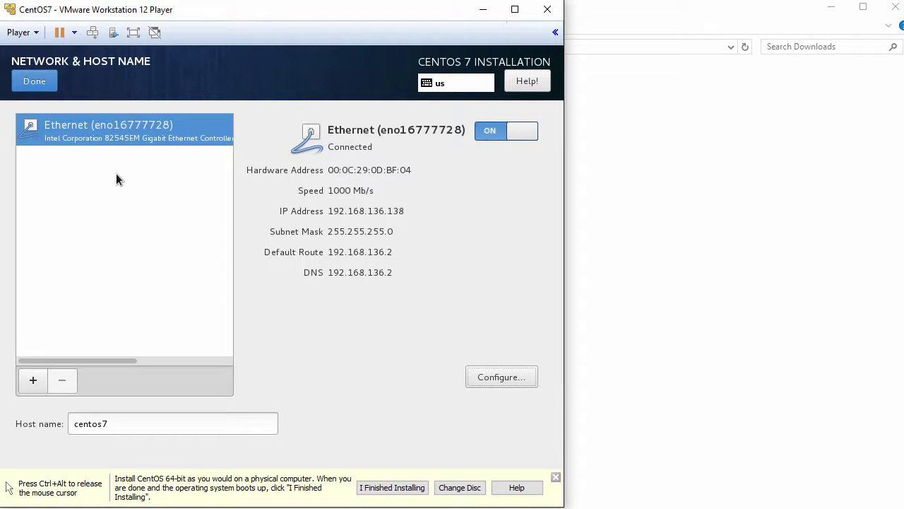
click(39, 85)
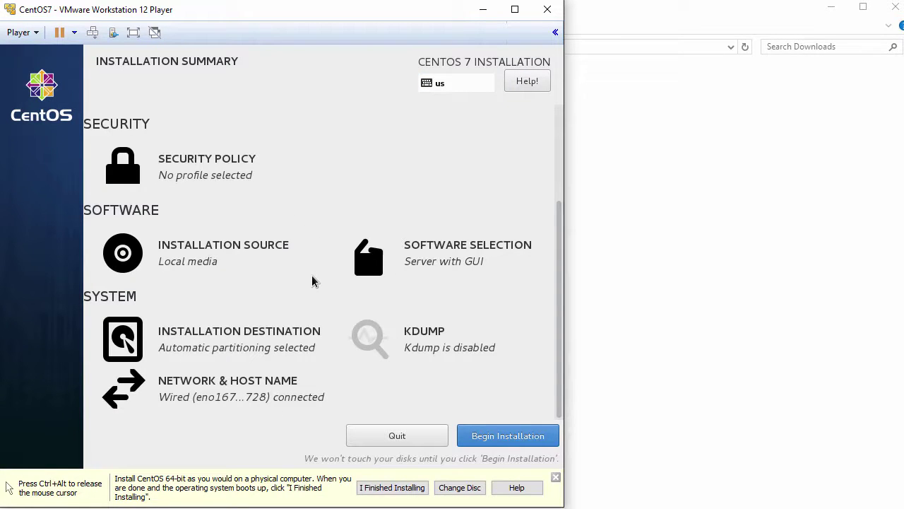
Begin the installation and enter the root password in both password fields
click(535, 436)
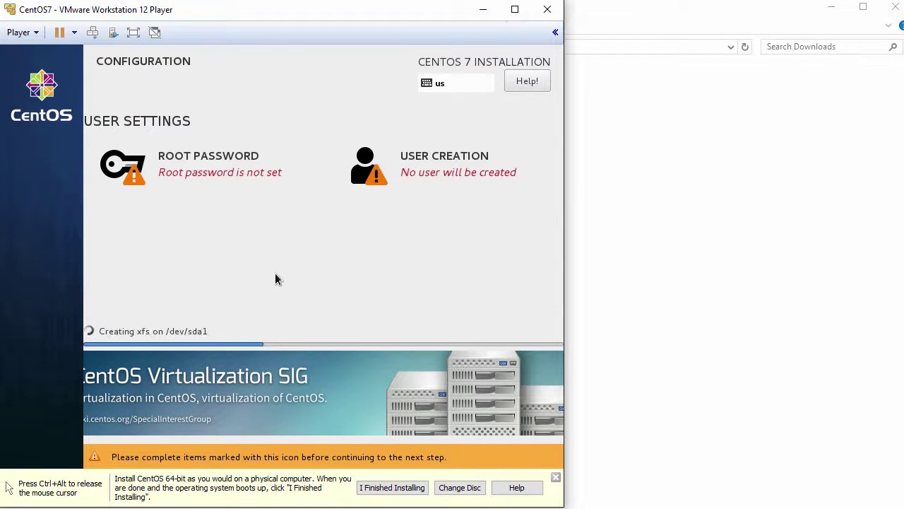
click(203, 157)
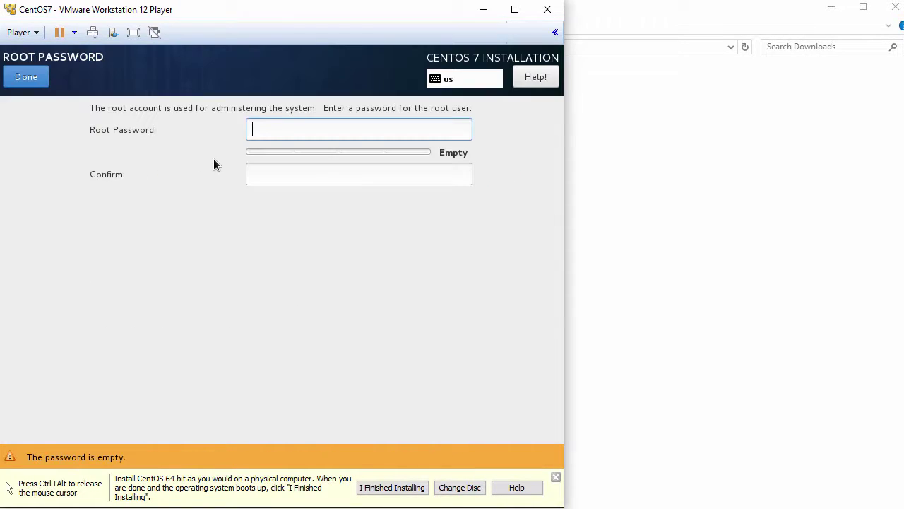
text(centos)
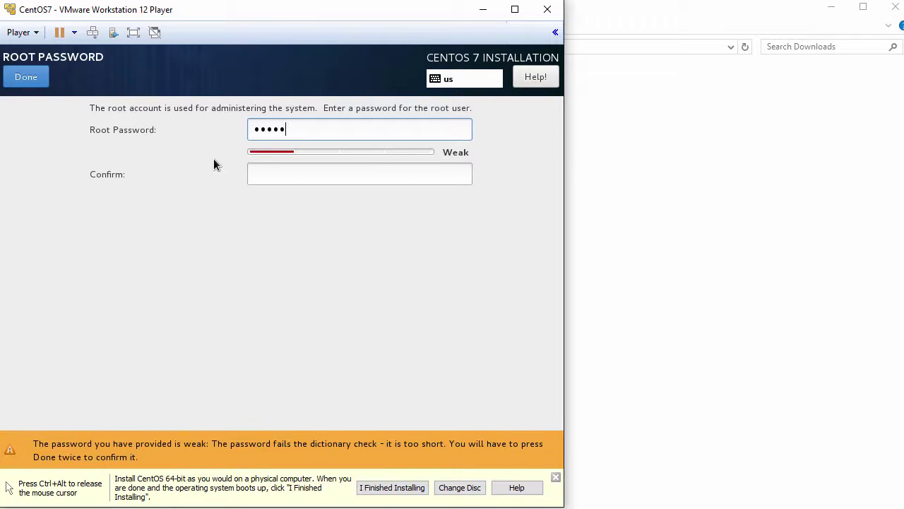
text(@123)
key(Tab)
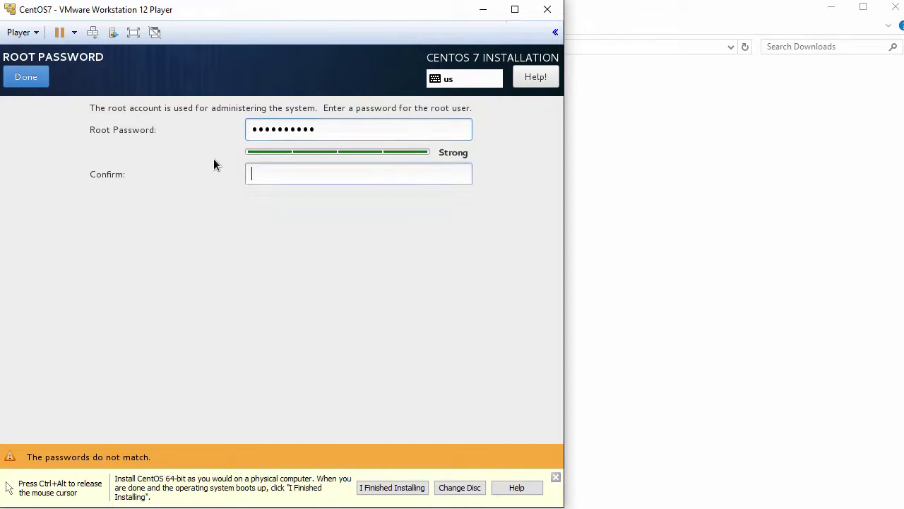
text(centos@12)
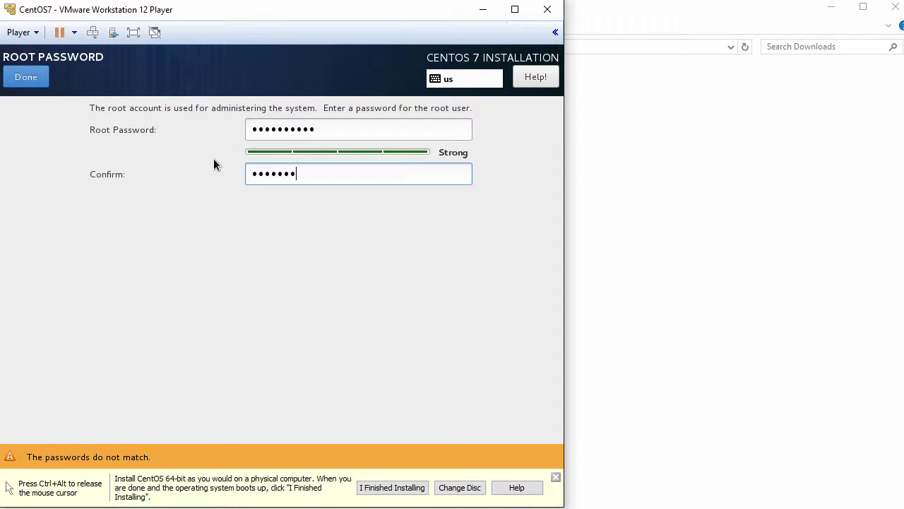
text(3)
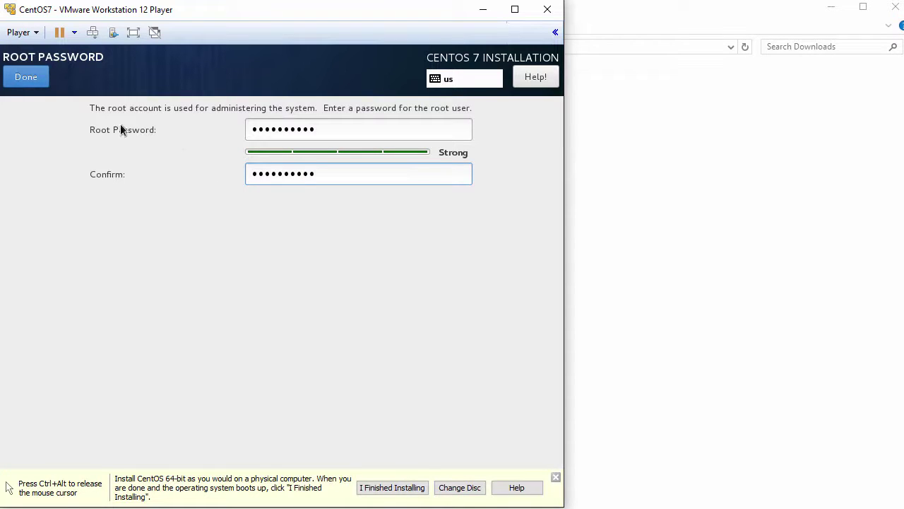
Accept the root password, then enter the new user's full name and user name
click(32, 79)
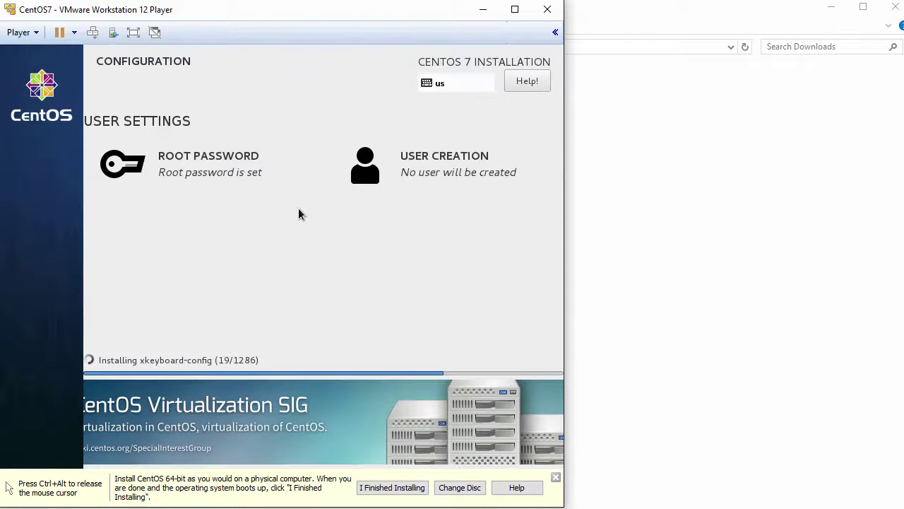
click(442, 164)
text(J)
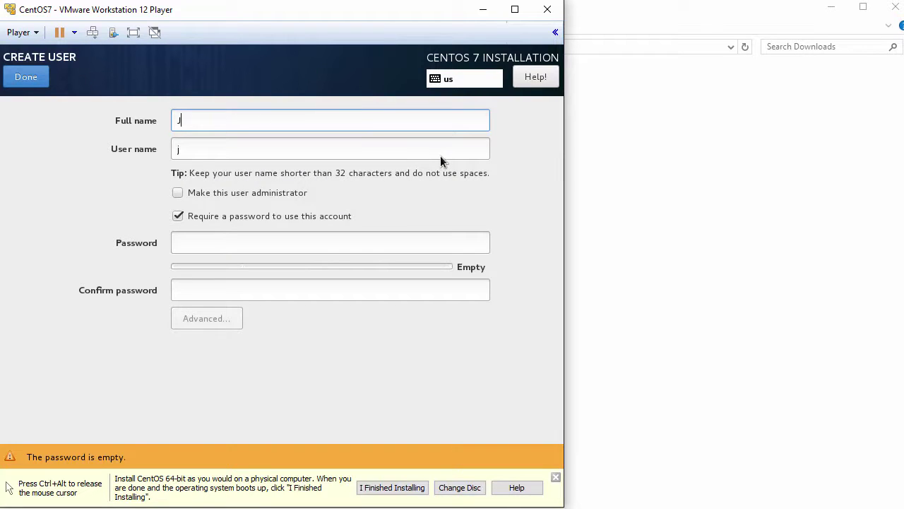
text(ohn Smith)
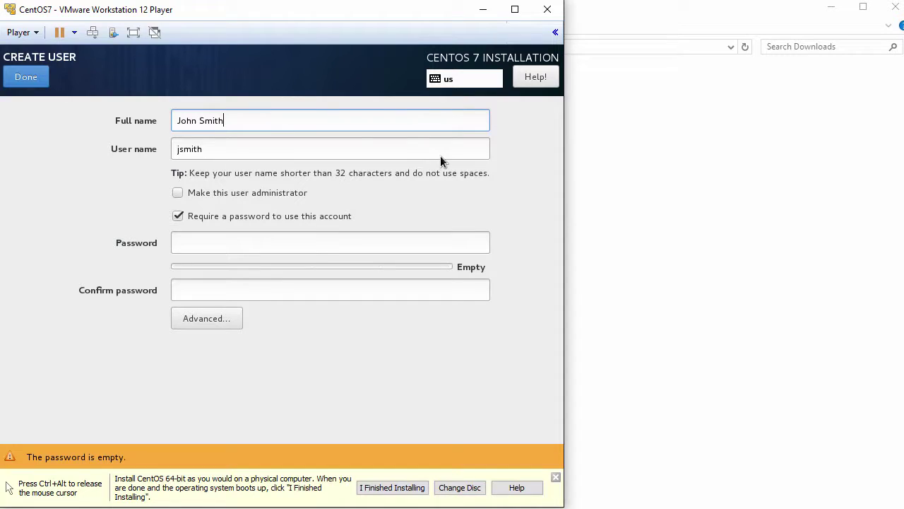
key(Tab)
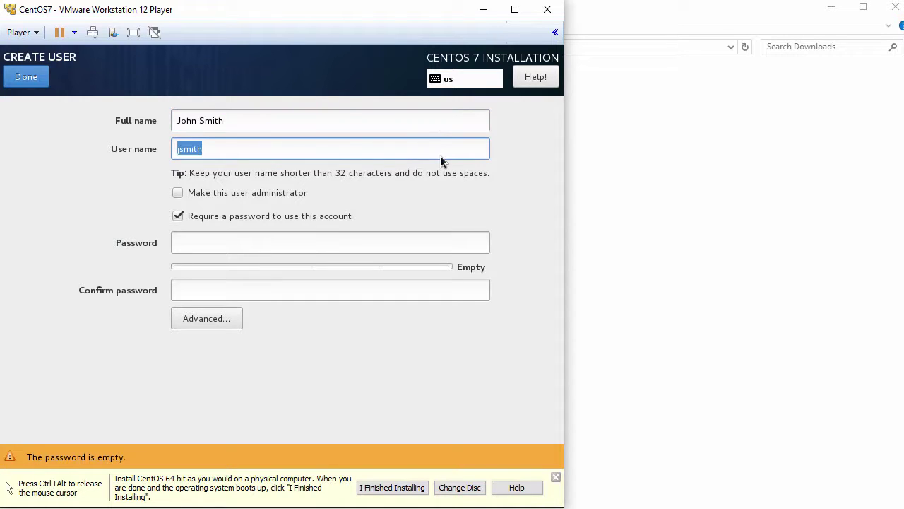
text(john)
Make the user an administrator, set and confirm its password, and finish user creation
click(185, 195)
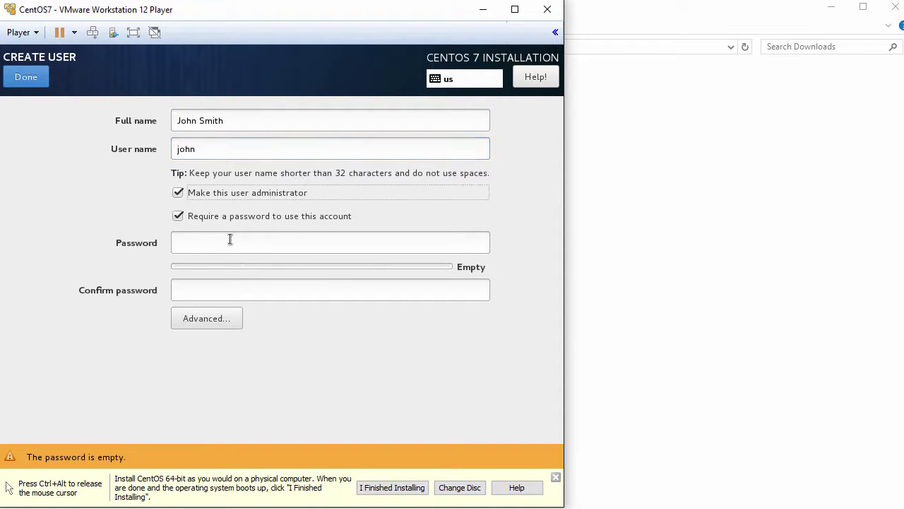
click(257, 242)
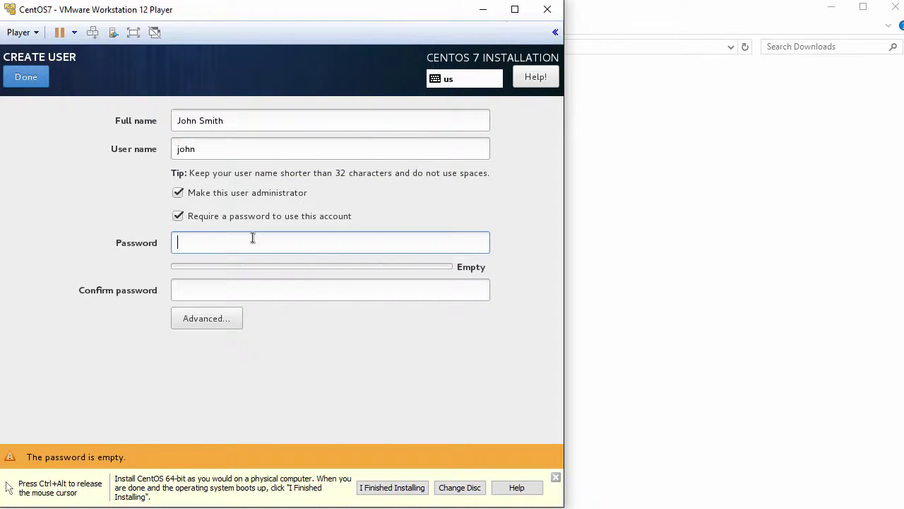
text(Password1!)
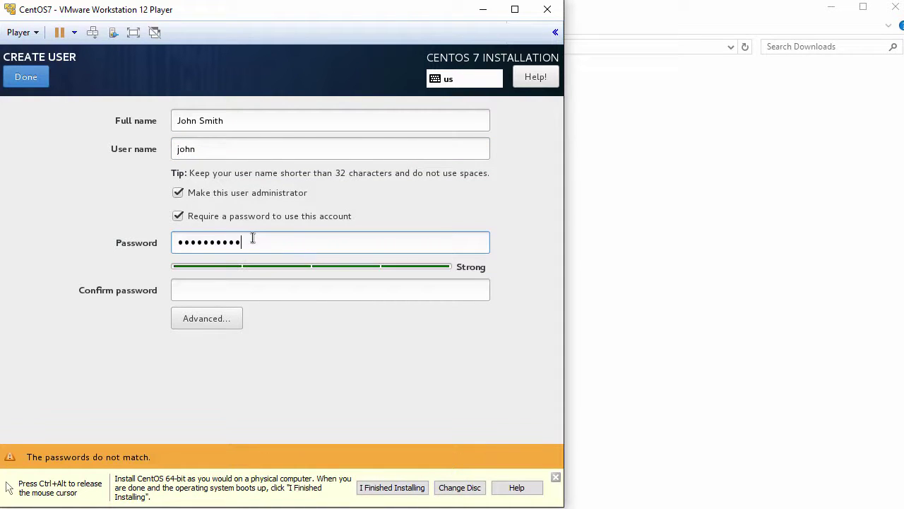
key(Tab)
text(Passwo)
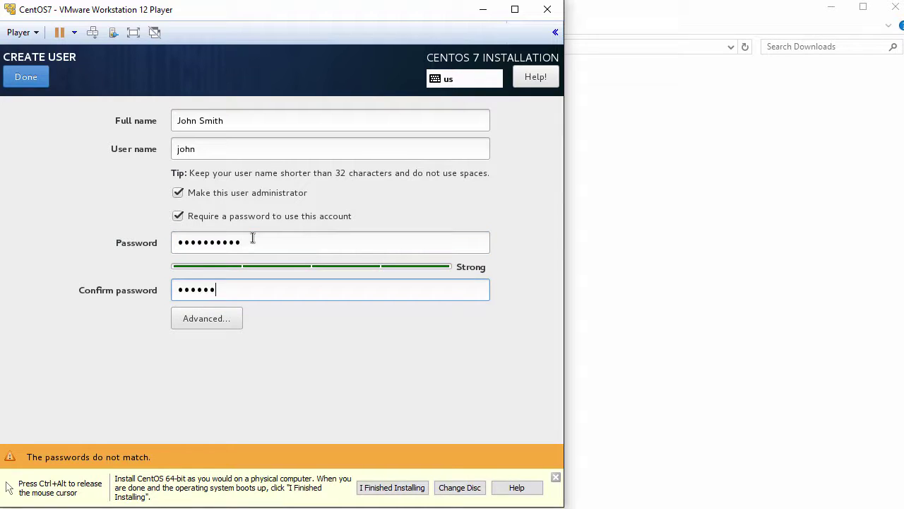
text(rd1!)
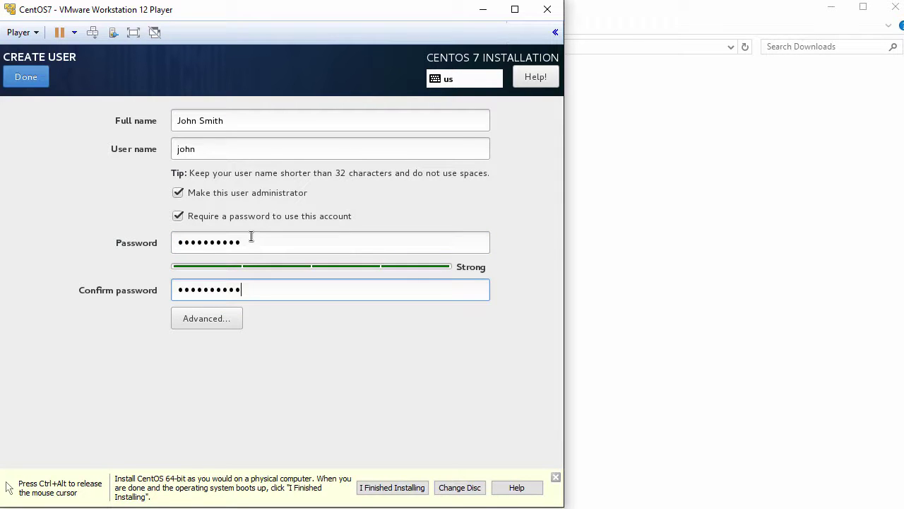
click(31, 81)
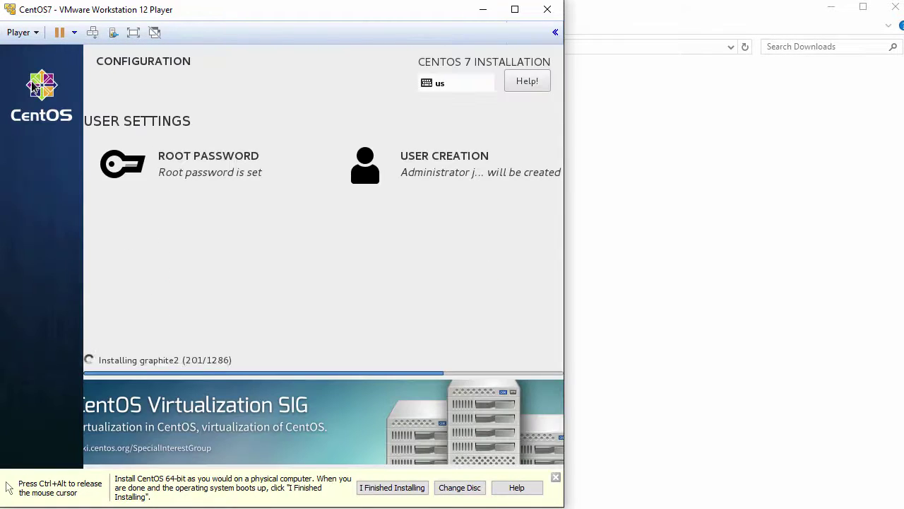
Release the mouse while the installation completes, then reboot into the installed CentOS
key(ctrl+alt)
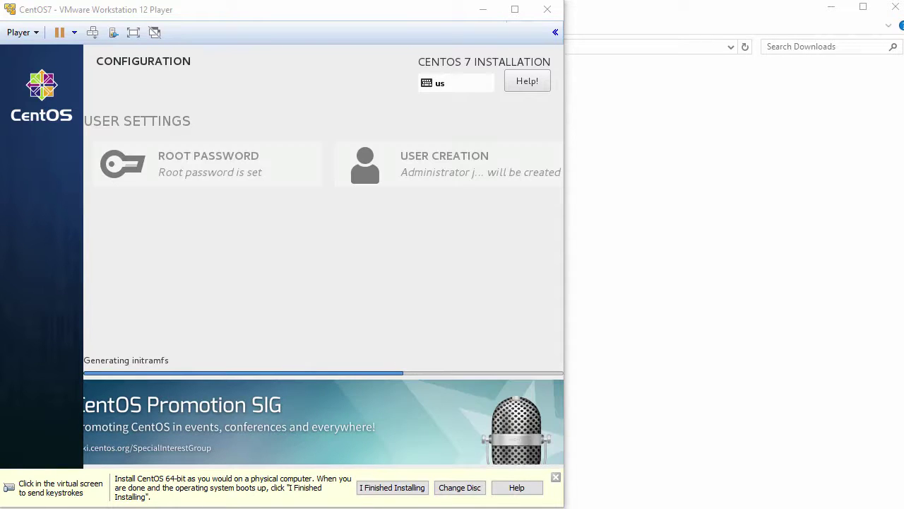
click(162, 370)
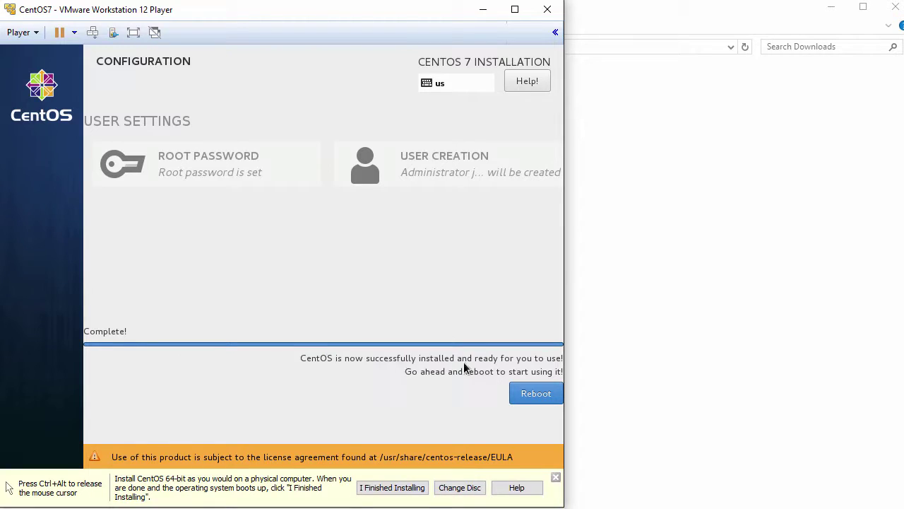
click(537, 400)
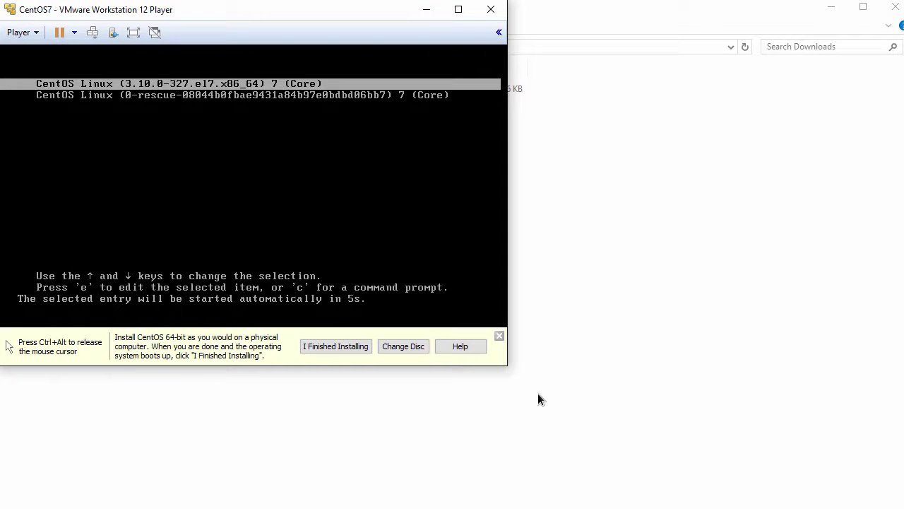
Boot the default CentOS entry and open the License information section of text setup
key(Return)
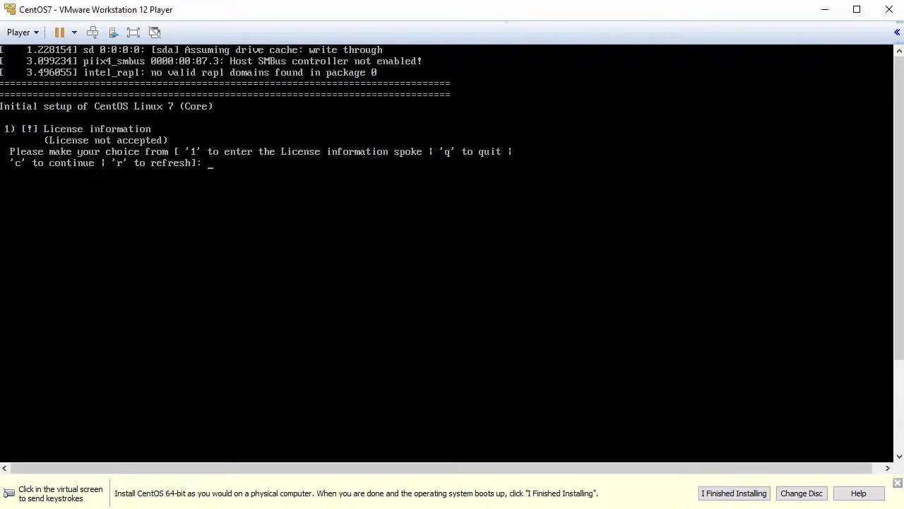
click(451, 283)
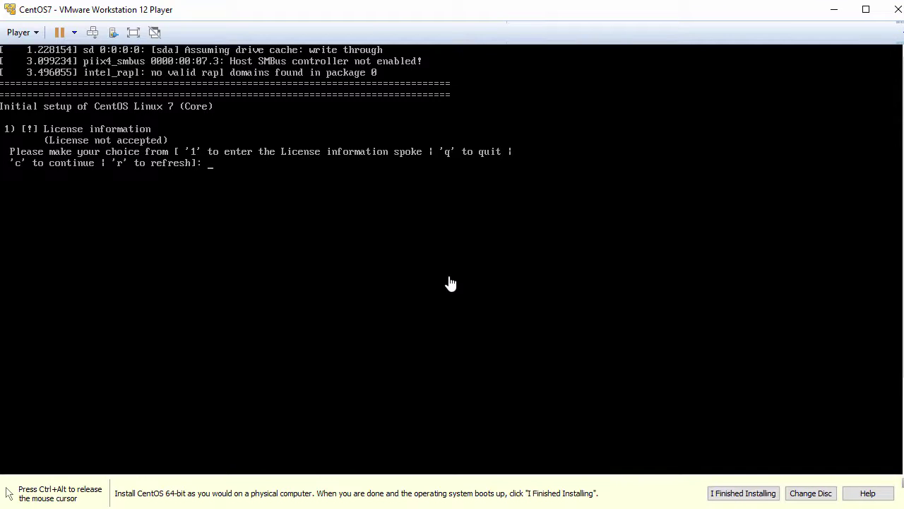
text(1)
key(Return)
Accept the licence agreement with option 2, then continue twice with 'c' to finish setup
text(2)
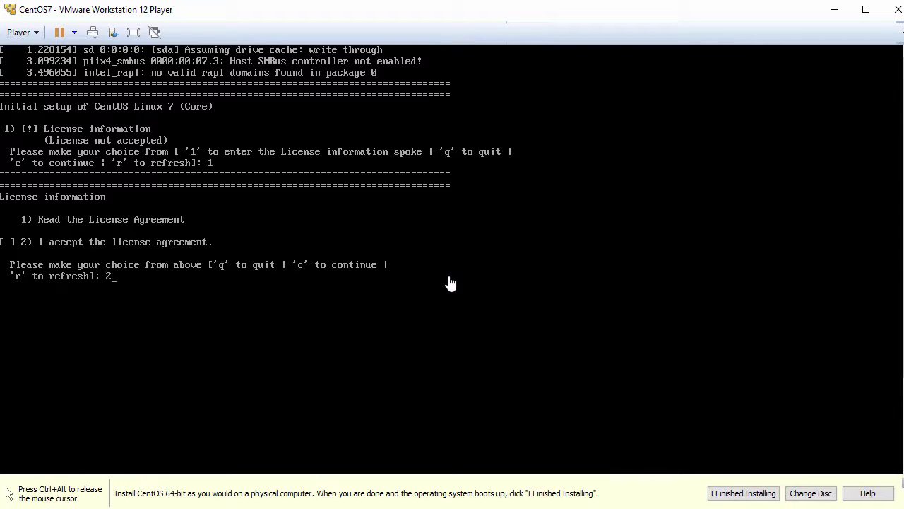
key(Return)
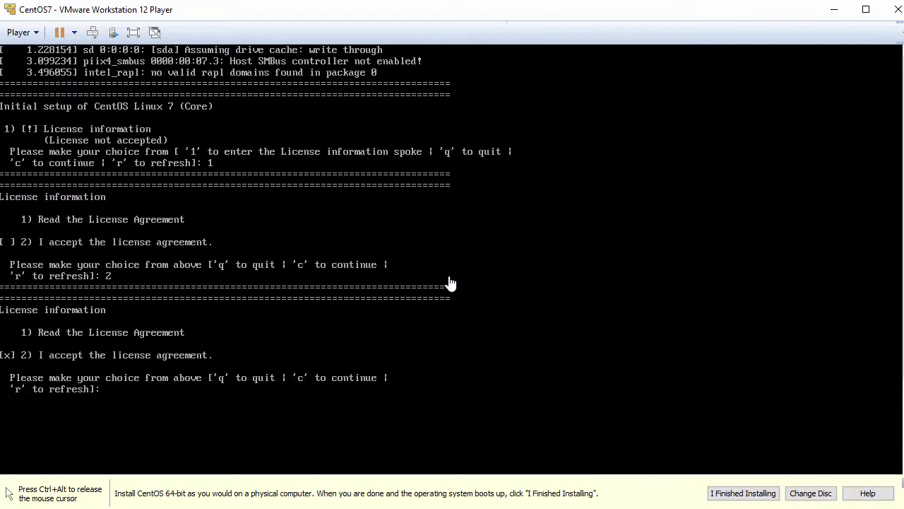
text(1)
key(Return)
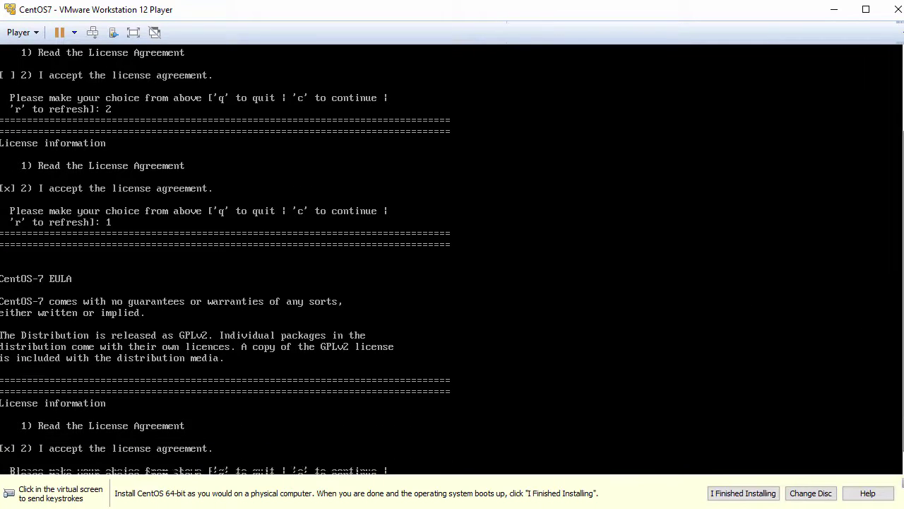
click(437, 434)
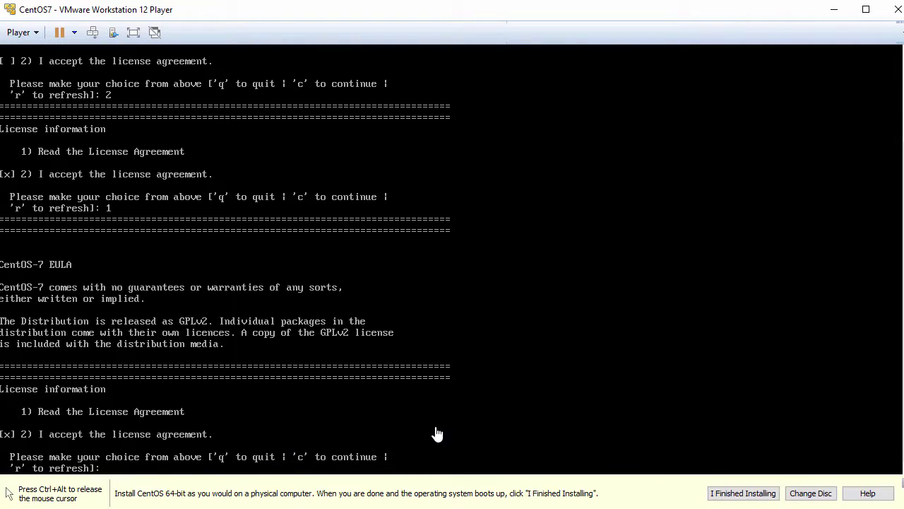
text(c)
key(Return)
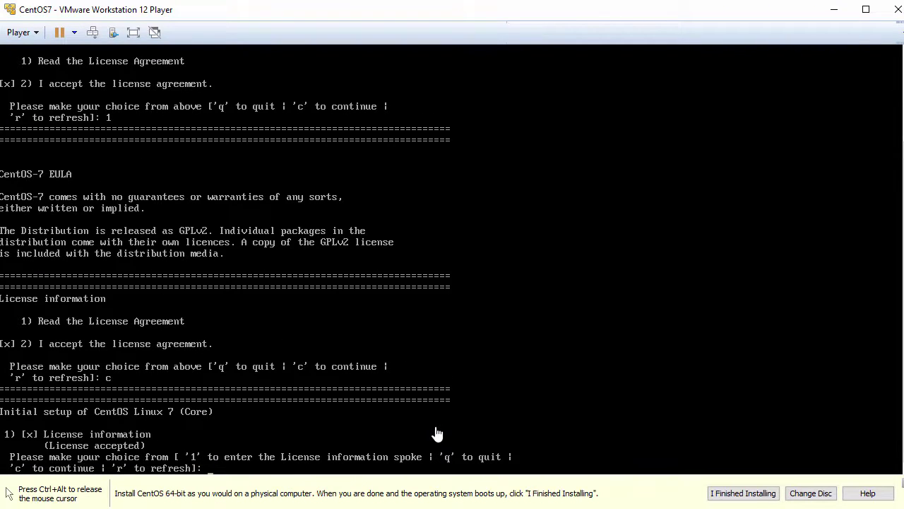
text(c)
key(Return)
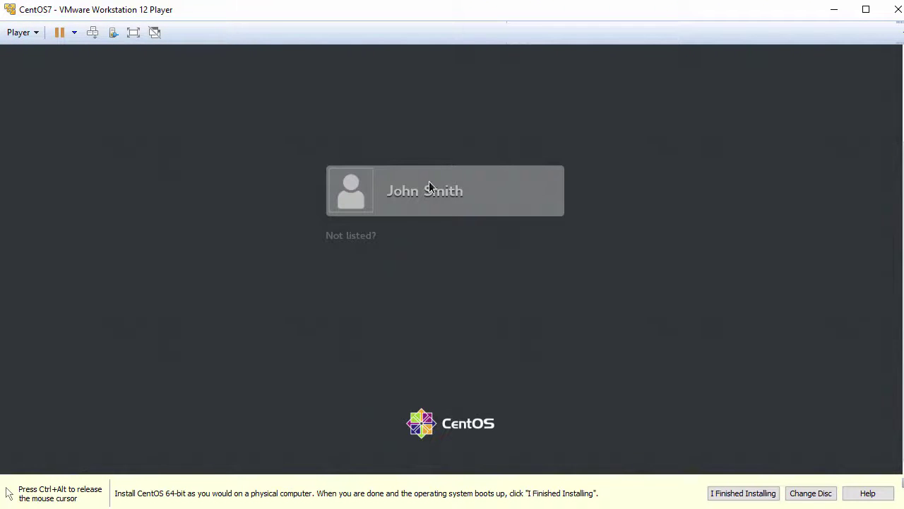
Sign in to the guest as the newly created user with its password
click(430, 194)
text(••••)
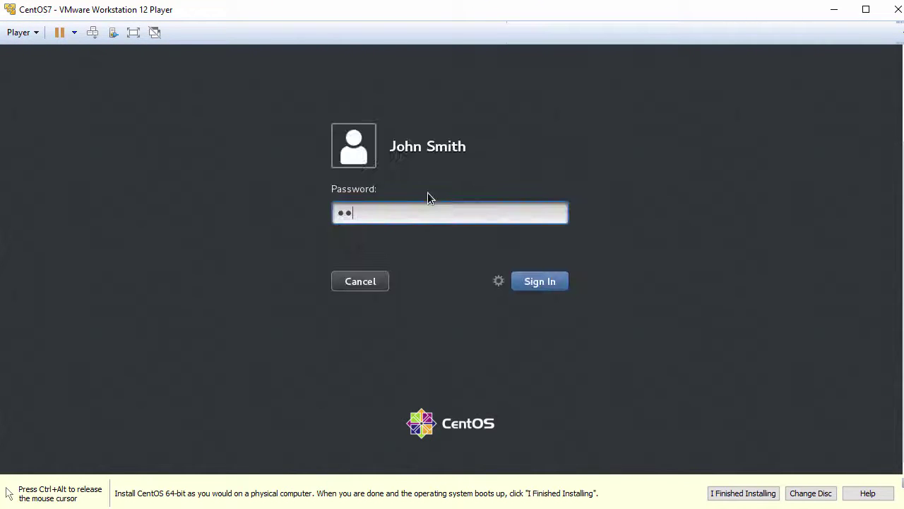
text(••••••)
key(Return)
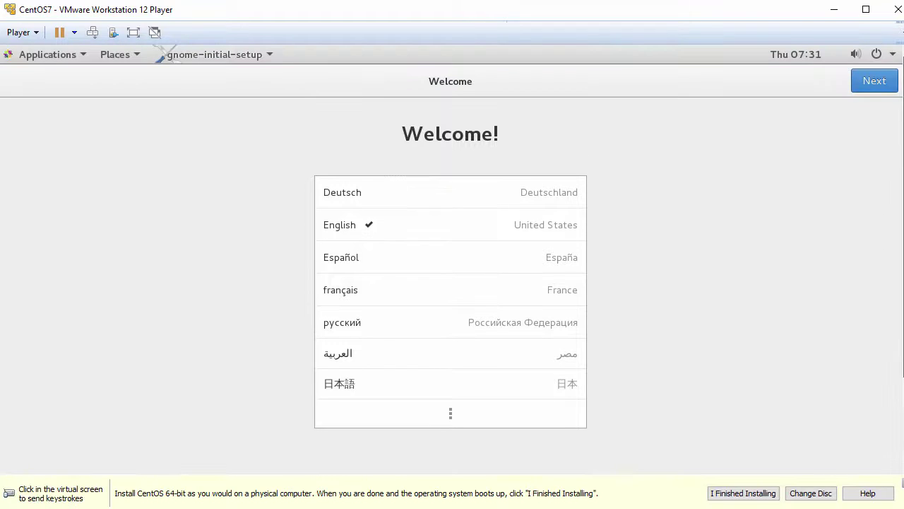
Keep English and the English (US) layout, skip online accounts, and start using CentOS
click(874, 81)
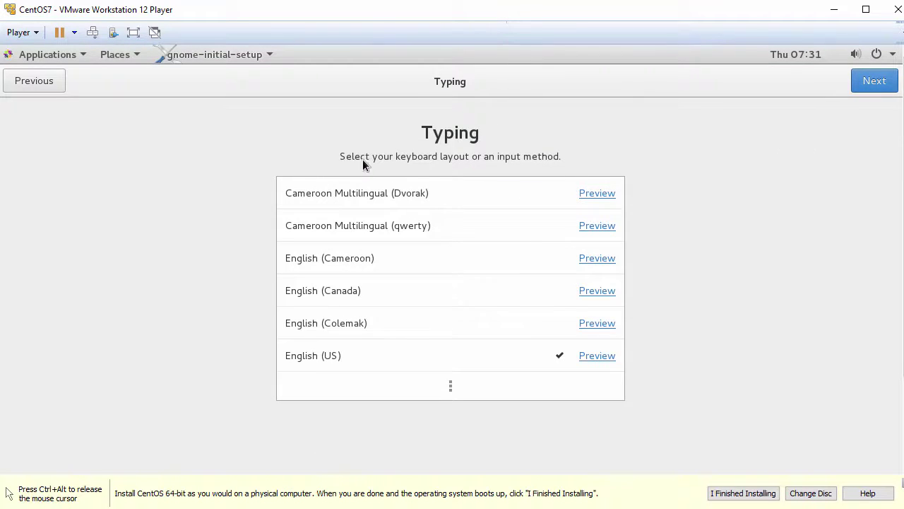
click(873, 82)
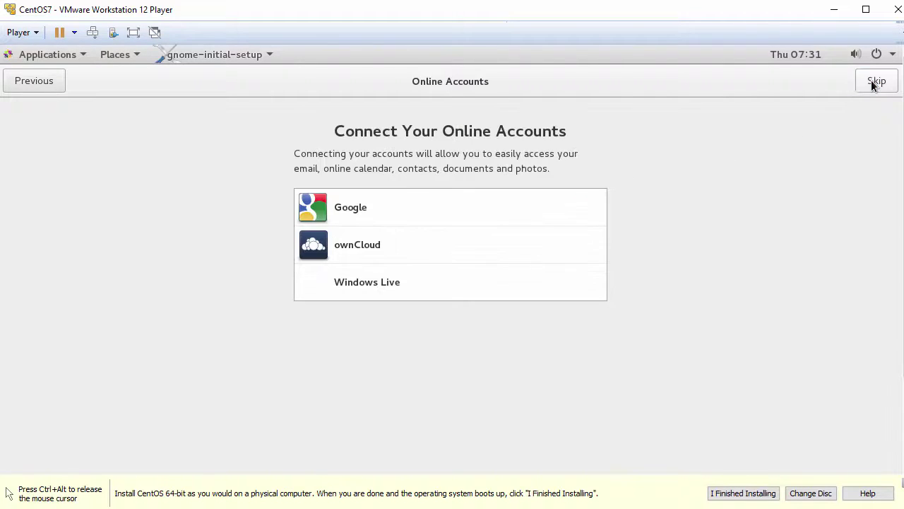
click(876, 82)
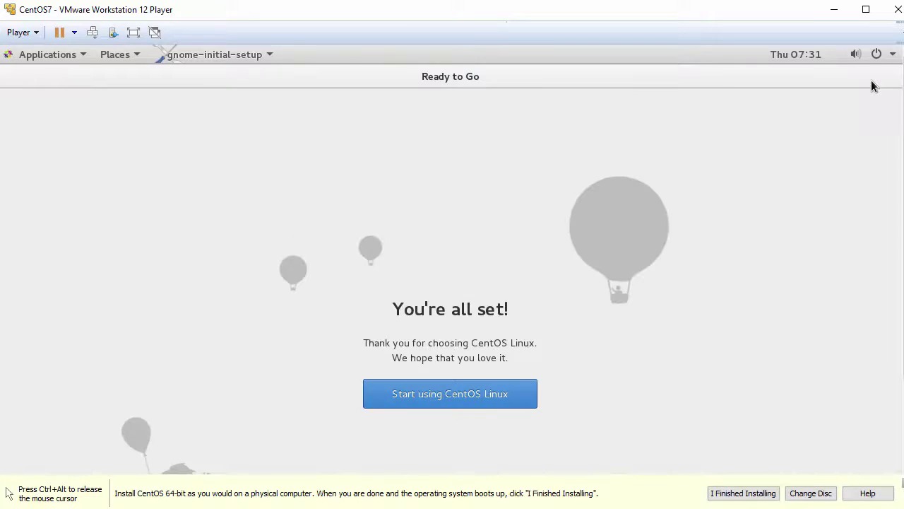
click(436, 399)
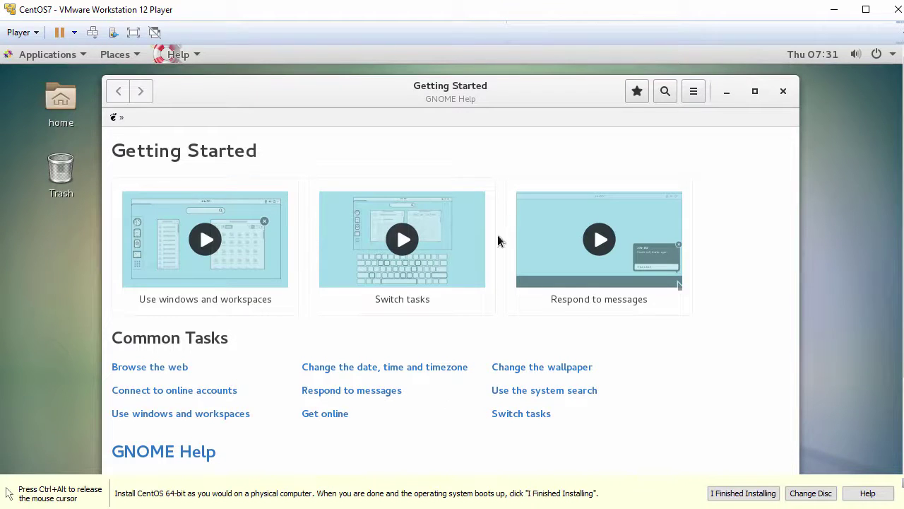
Close Getting Started help, dismiss the install hint bar, and make the player window taller
click(783, 90)
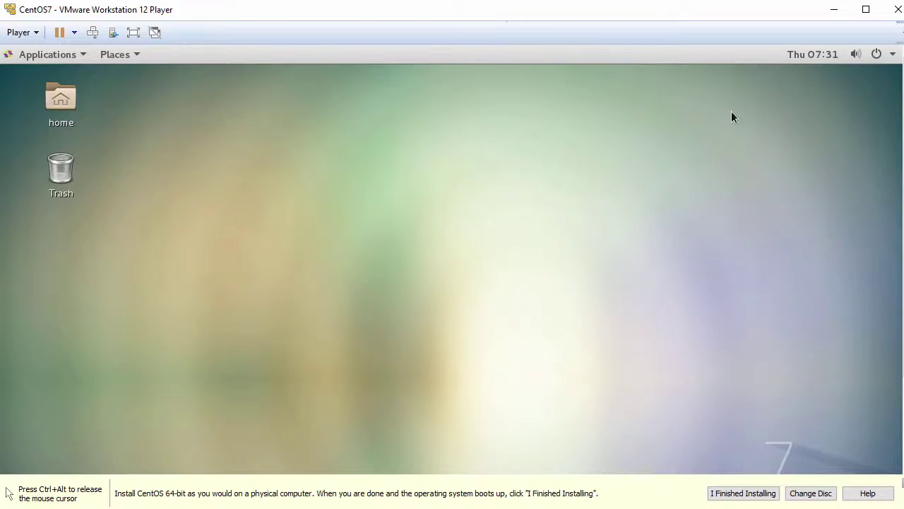
click(740, 493)
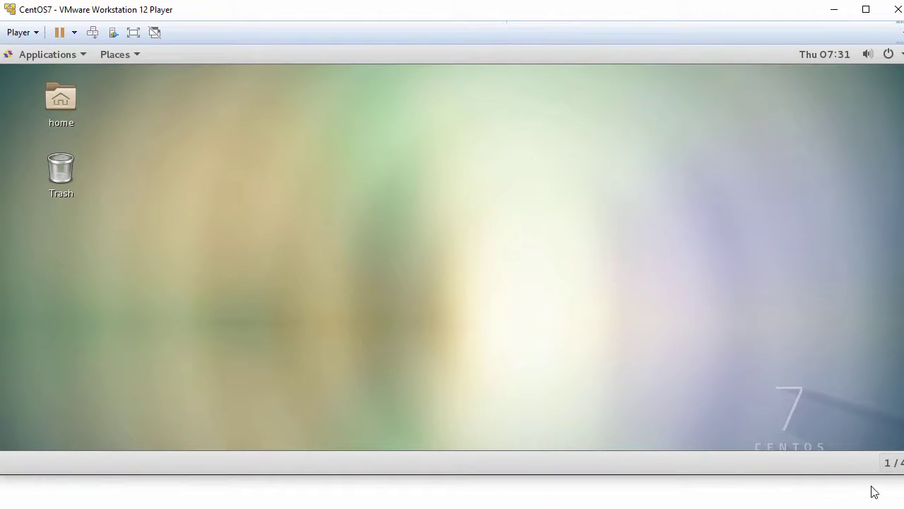
drag(860, 480, 861, 496)
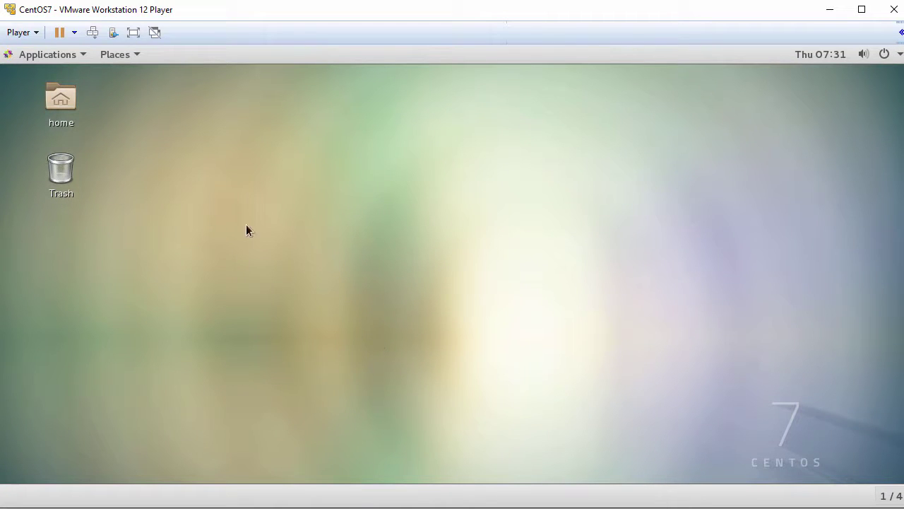
Launch Firefox Web Browser from Applications > Favorites
click(55, 57)
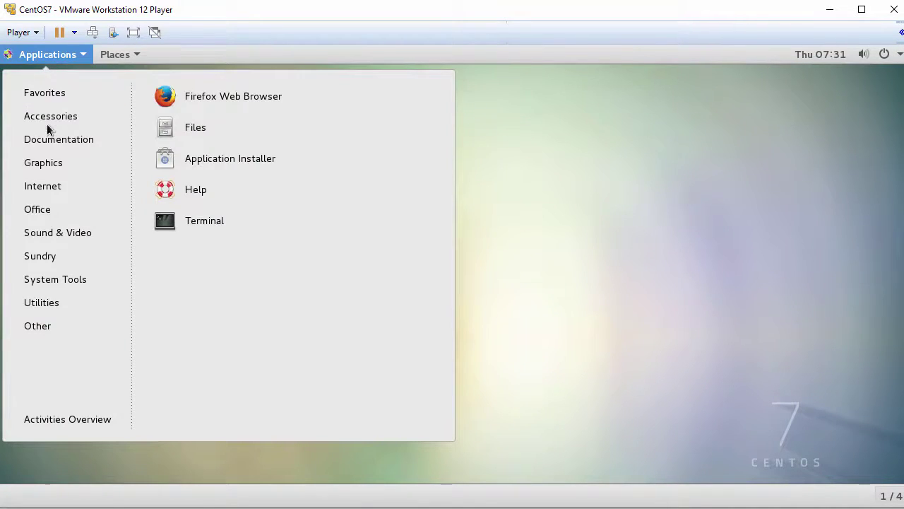
mouse_move(46, 325)
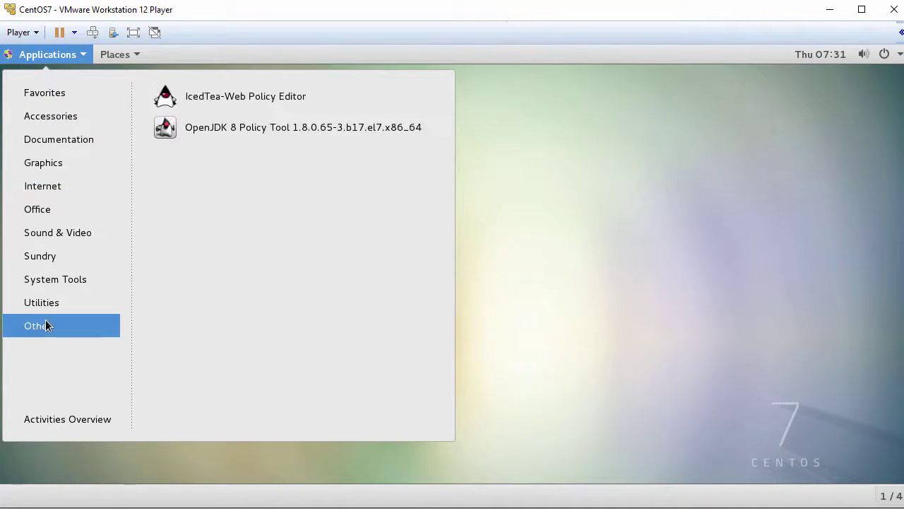
mouse_move(62, 98)
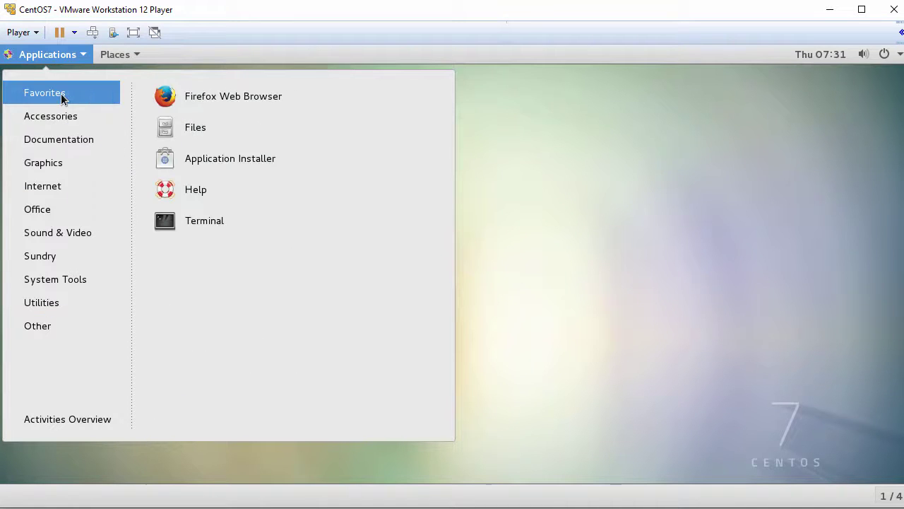
click(233, 102)
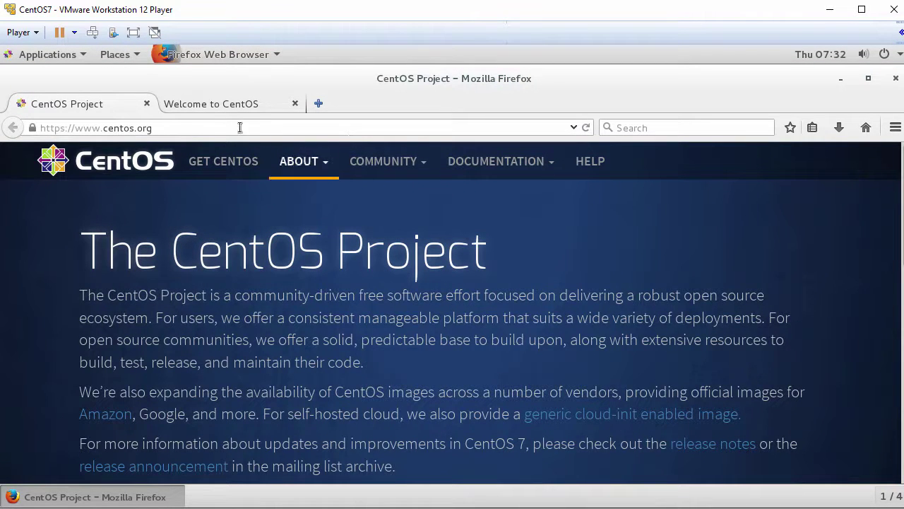
Close Firefox and confirm closing both of its tabs, including Welcome to CentOS
click(223, 104)
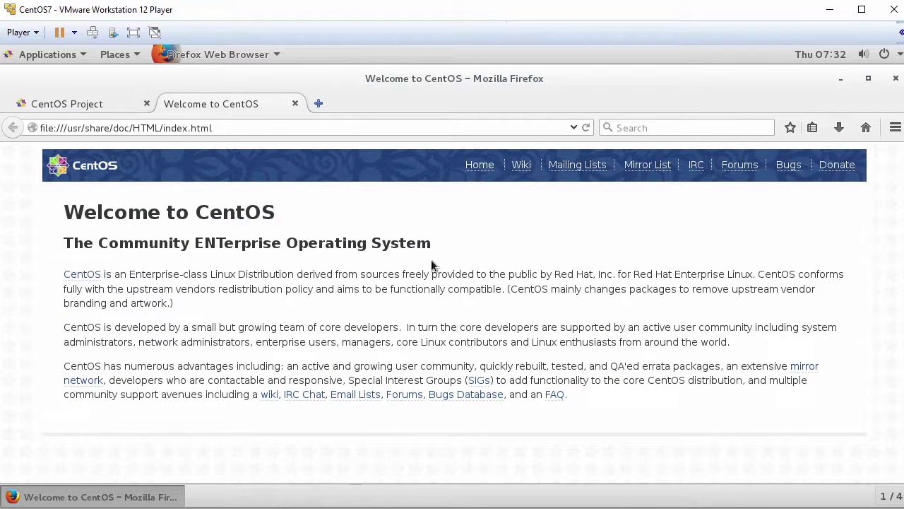
click(894, 79)
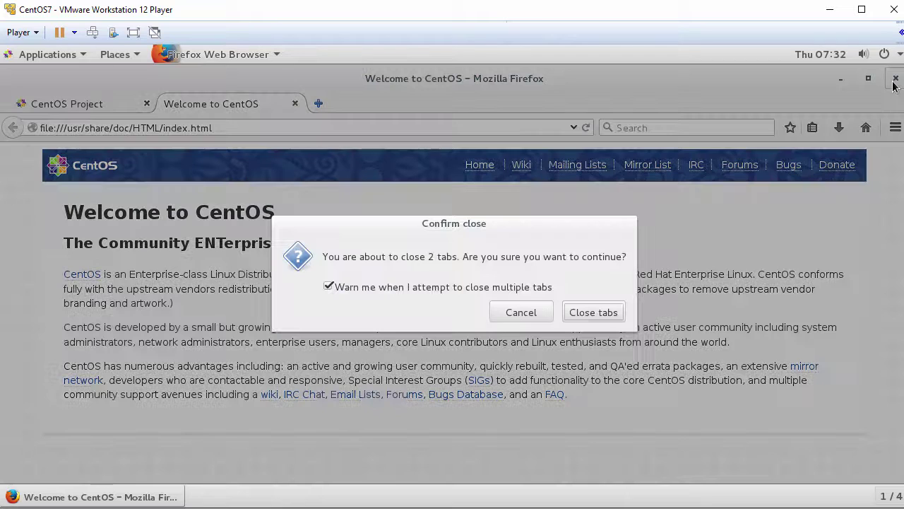
click(607, 317)
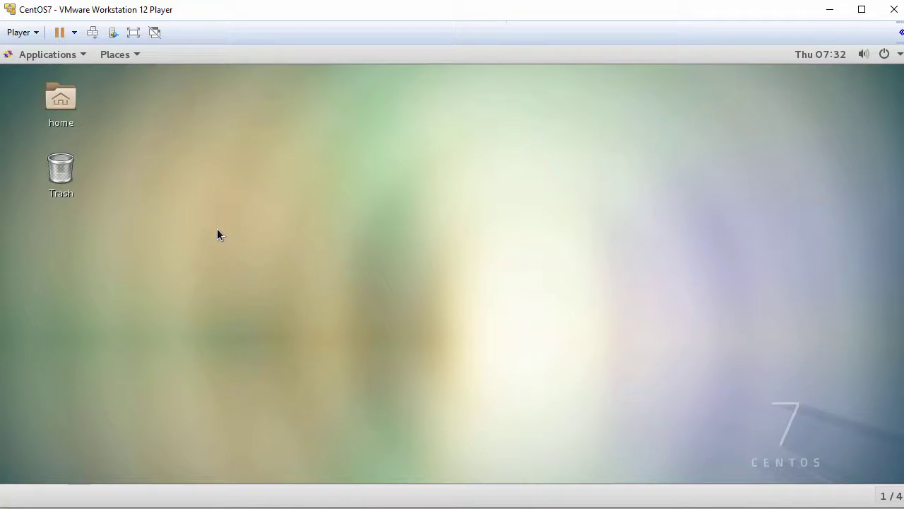
Open the guest Home folder, drag Drag-Drop-File.txt into it from the host, then close it
double_click(60, 104)
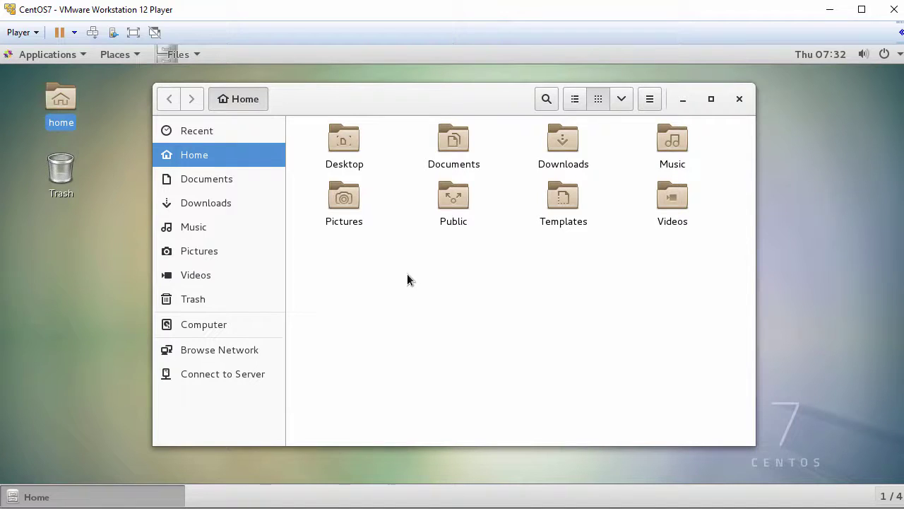
drag(52, 240, 398, 263)
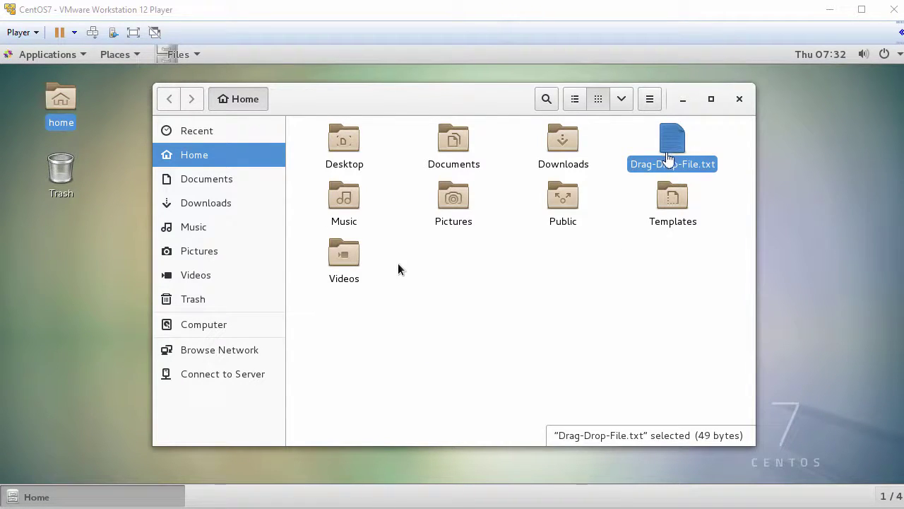
click(740, 100)
click(604, 238)
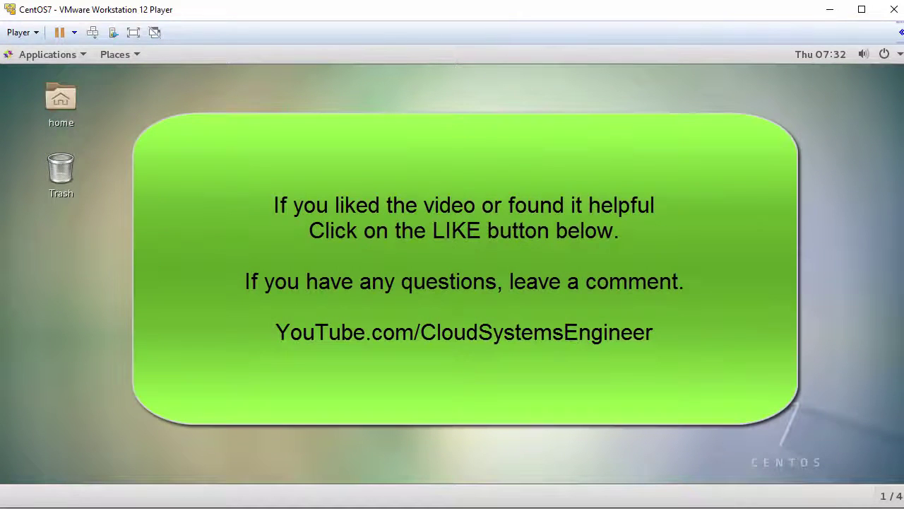